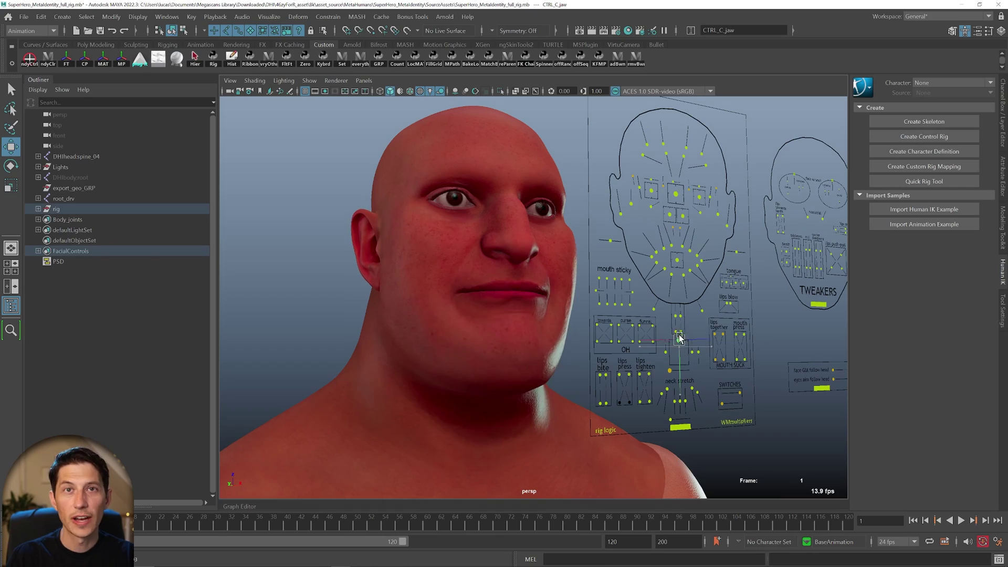
Drag the CTRL_C_jaw control to open the superhero's mouth wide and close it again
drag(680, 331, 691, 366)
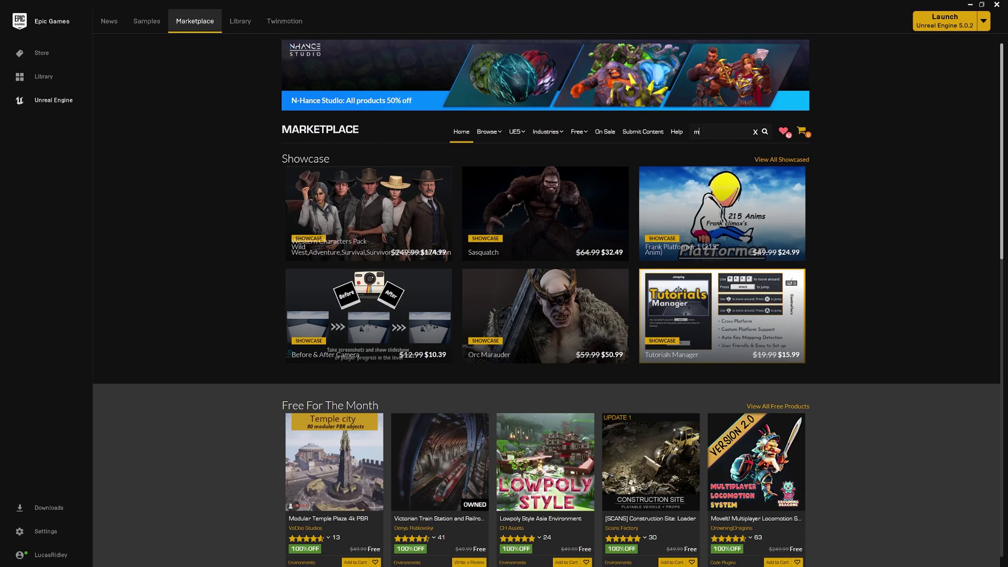
Search the Marketplace for 'metahu' and open the MetaHuman Plugin page
key(BackSpace)
key(BackSpace)
text(ahu)
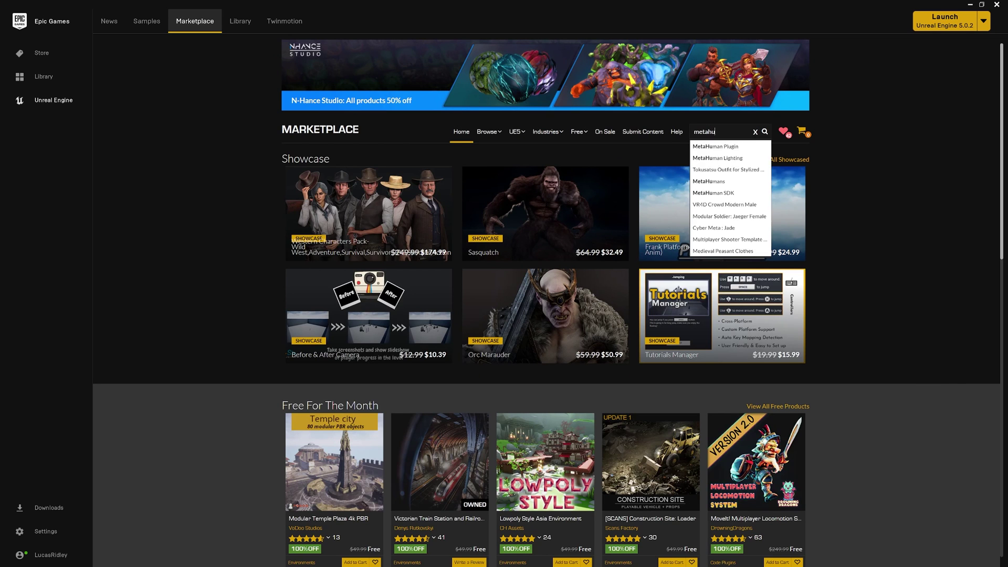
key(Return)
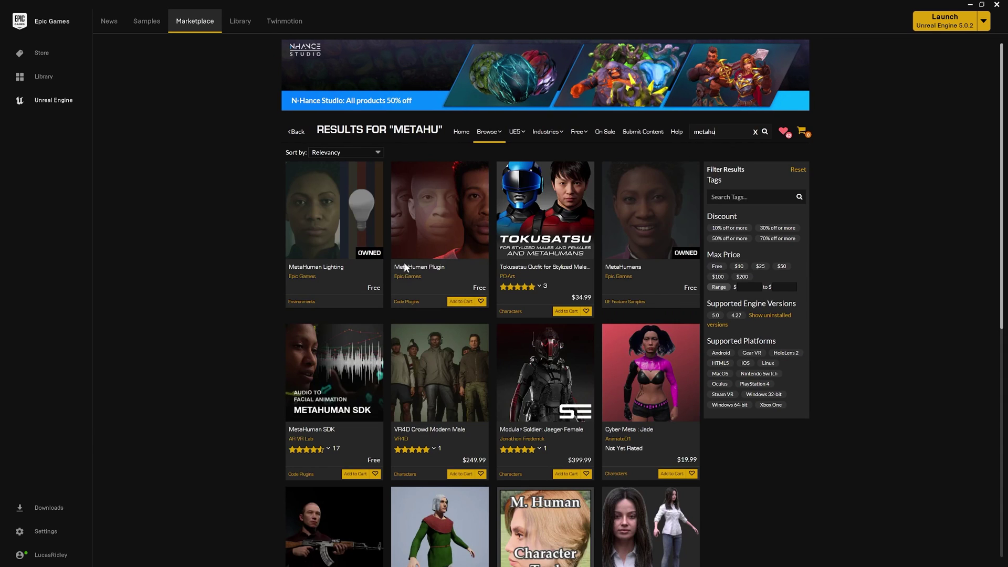
click(431, 239)
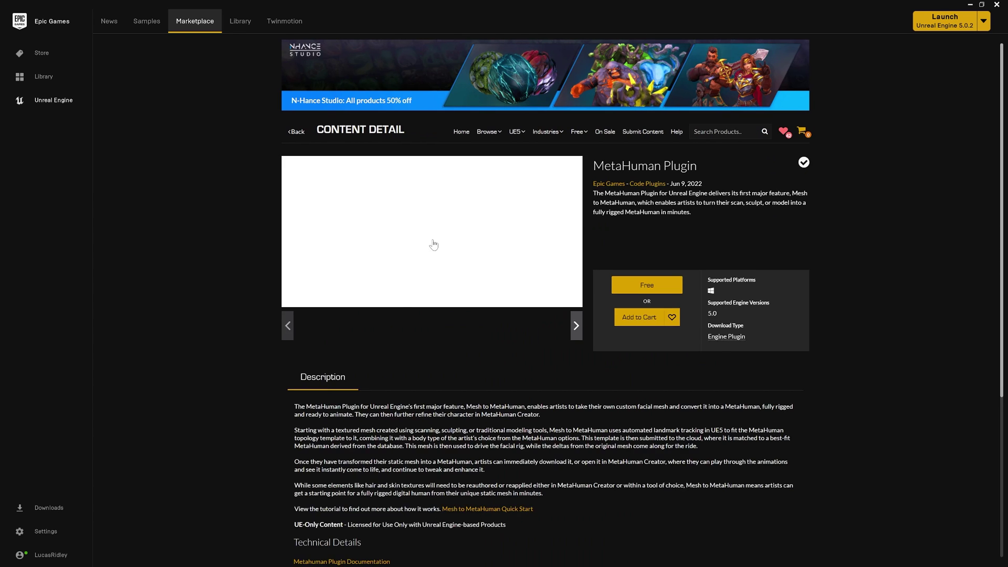
Claim the free MetaHuman Plugin and install it to engine 5.0
click(664, 294)
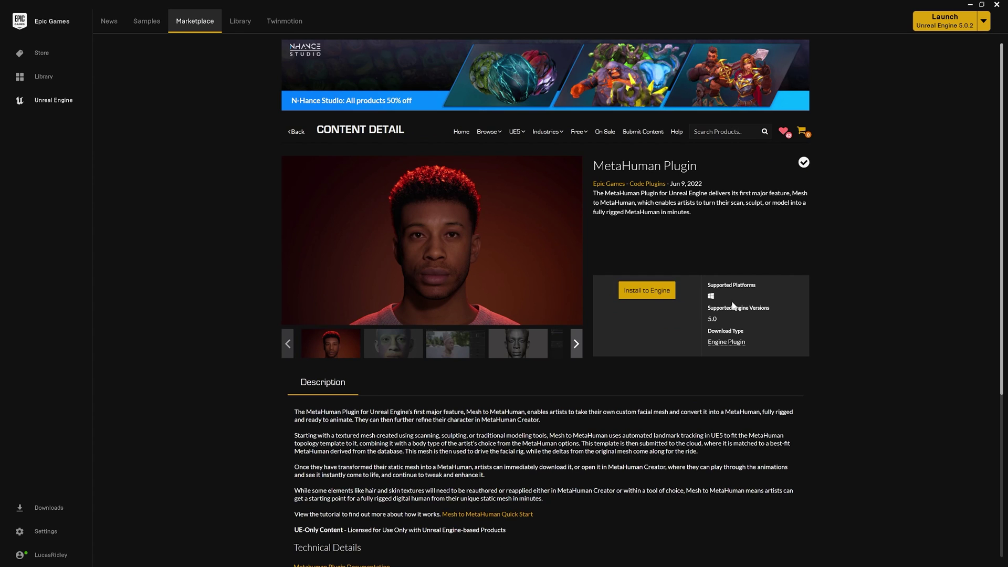
click(651, 295)
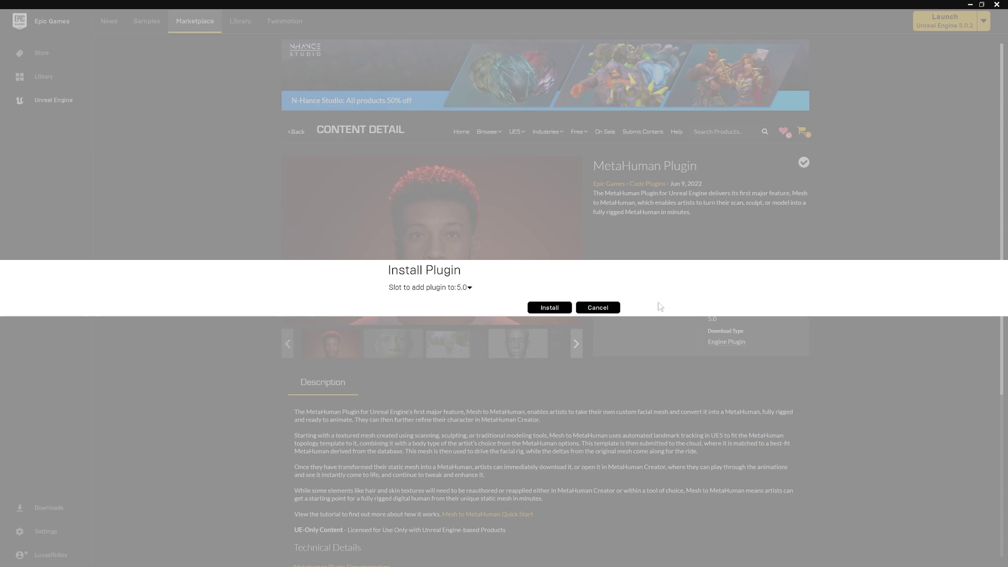
click(466, 301)
click(550, 309)
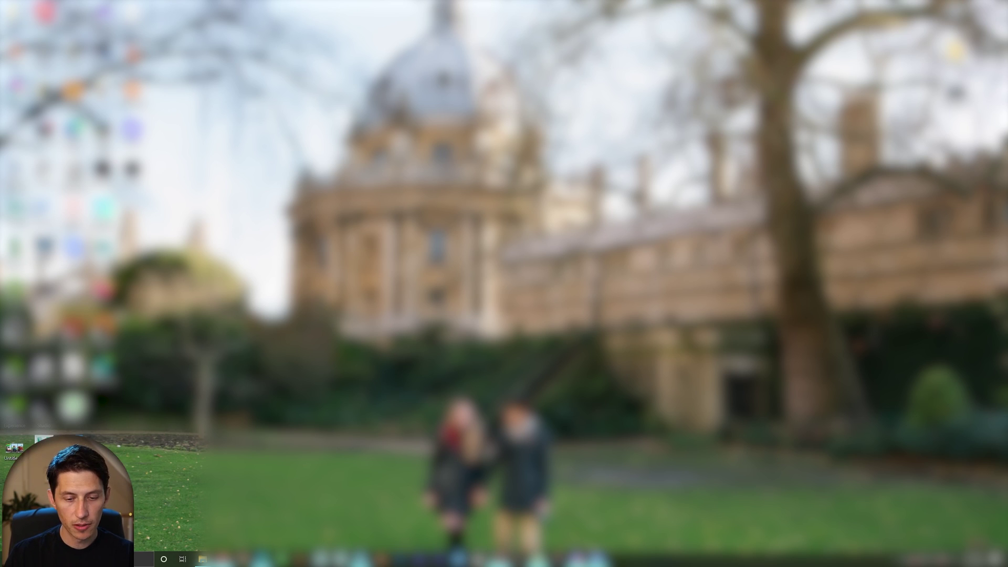
Update the 5.0.2 engine to 5.0.3 in the Library and launch it
click(478, 560)
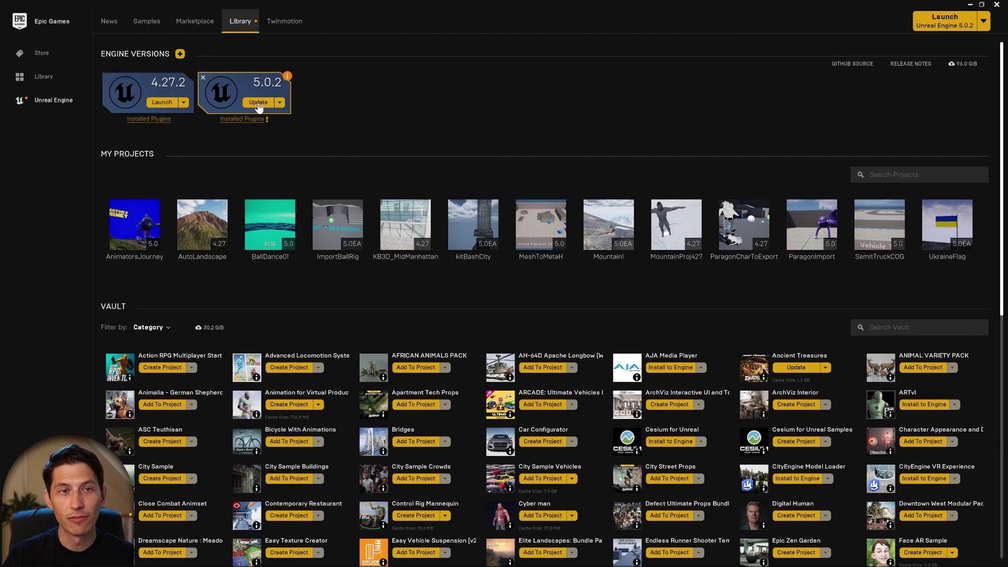
click(258, 103)
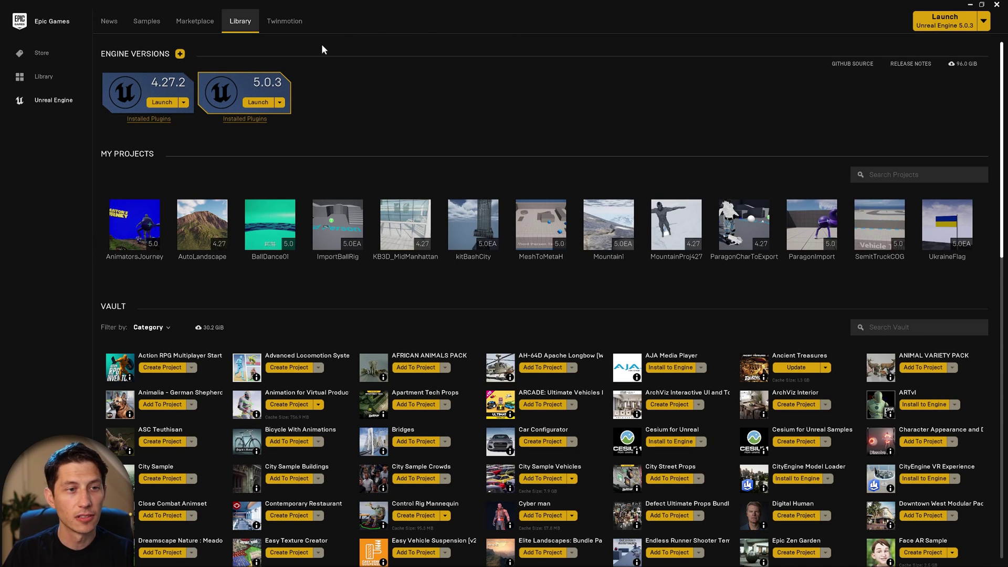
click(258, 103)
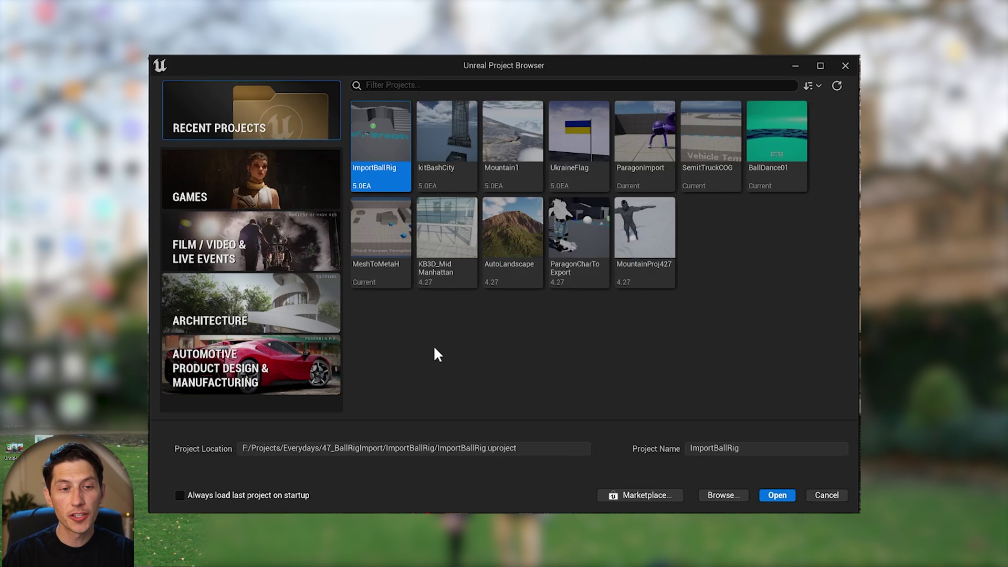
Create a new project from the Games > Third Person template
click(218, 185)
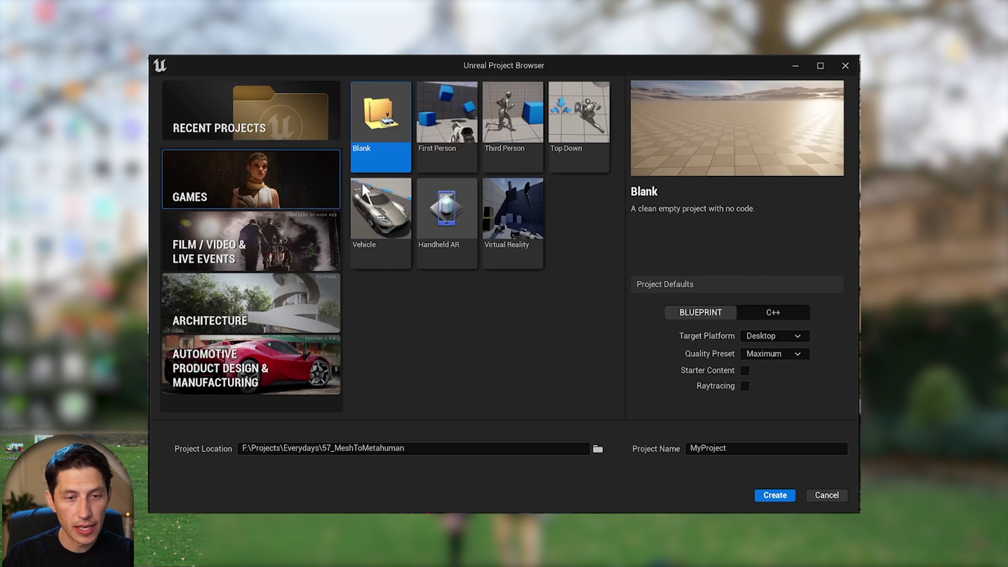
click(504, 126)
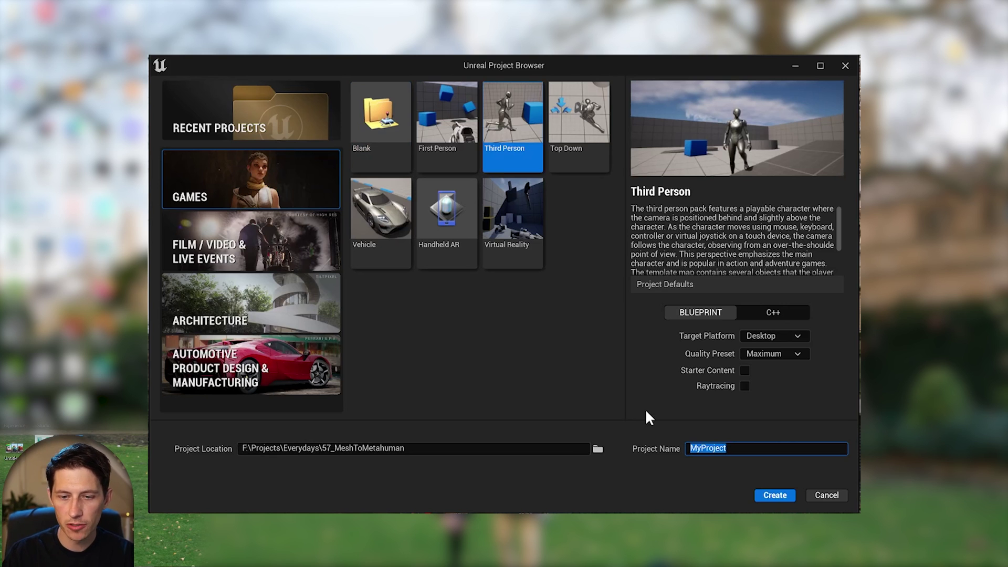
click(775, 495)
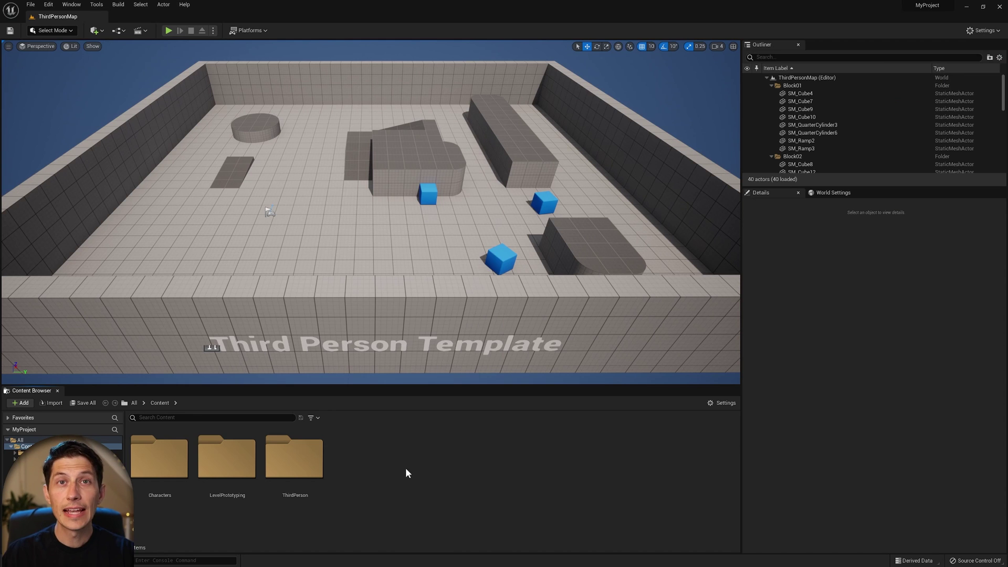
Create a new content folder named StylizedCharacter and open it
right_click(405, 467)
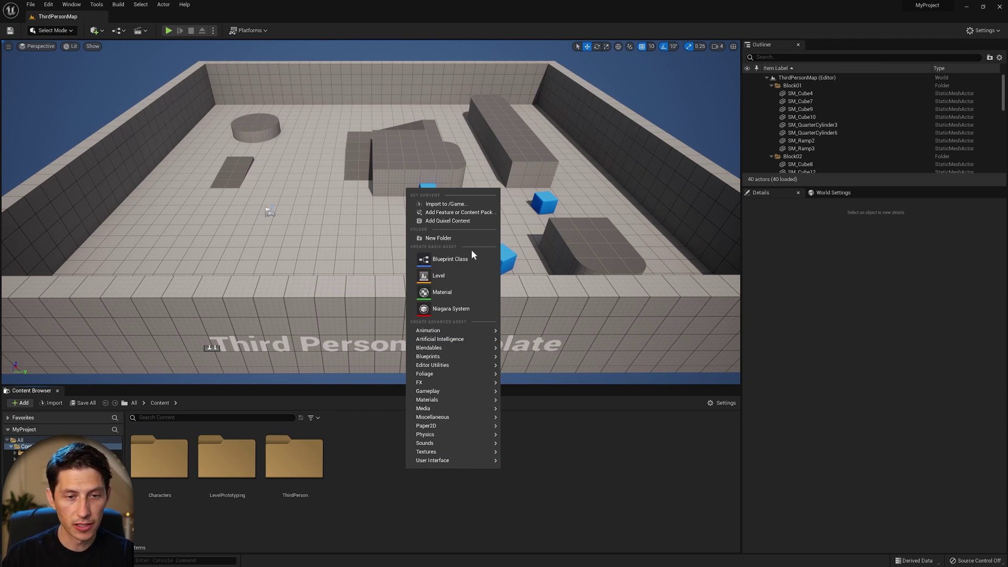
click(456, 238)
text(Stylized)
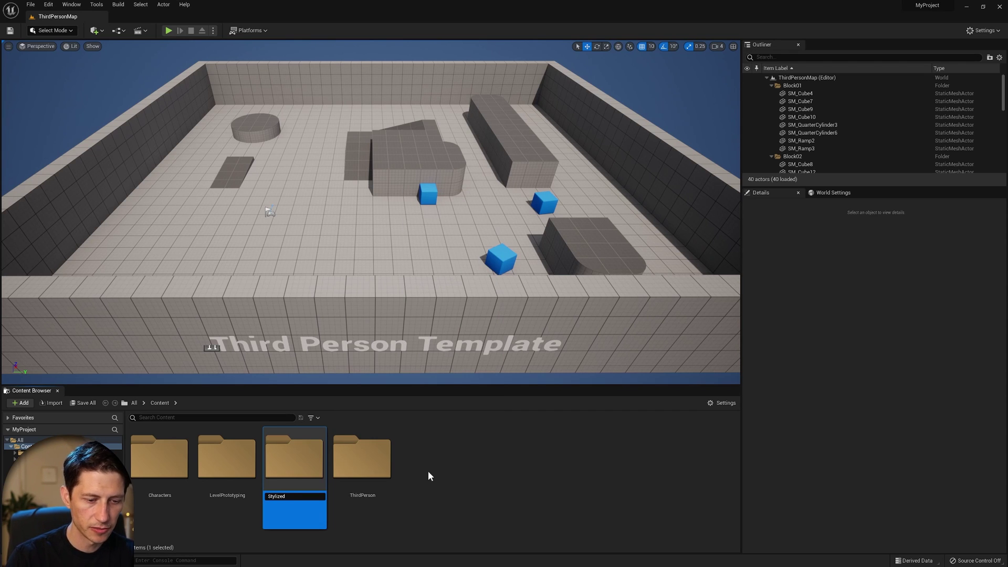
text(Character)
key(Return)
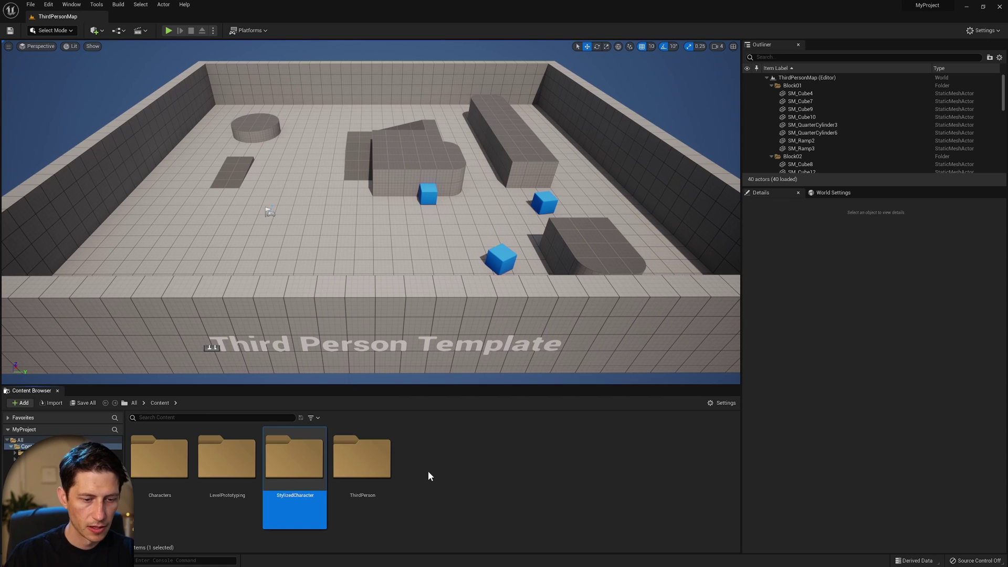
double_click(282, 469)
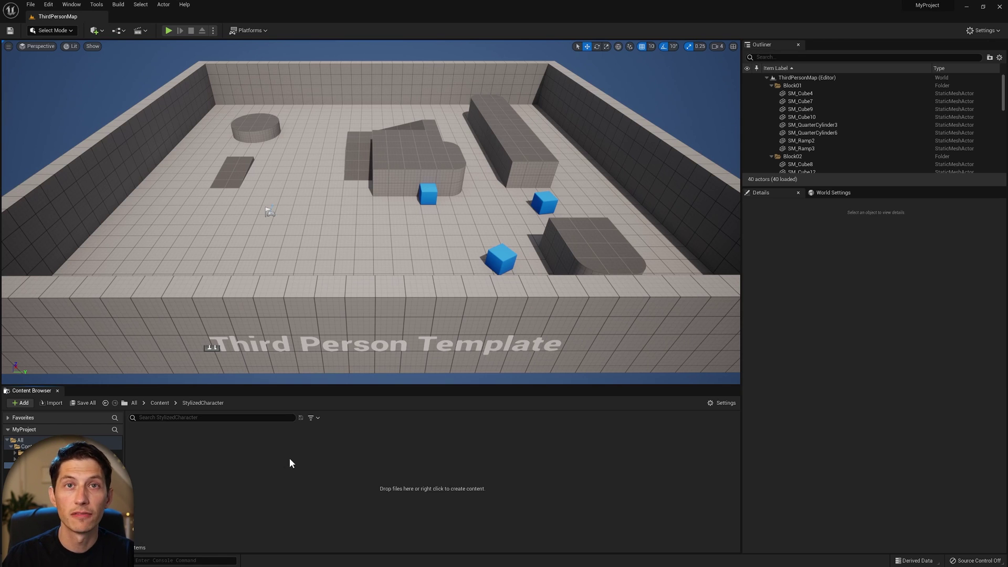
Import the superhero FBX with Combine Meshes enabled as SuperHero-GEO with its materials
drag(290, 462, 207, 468)
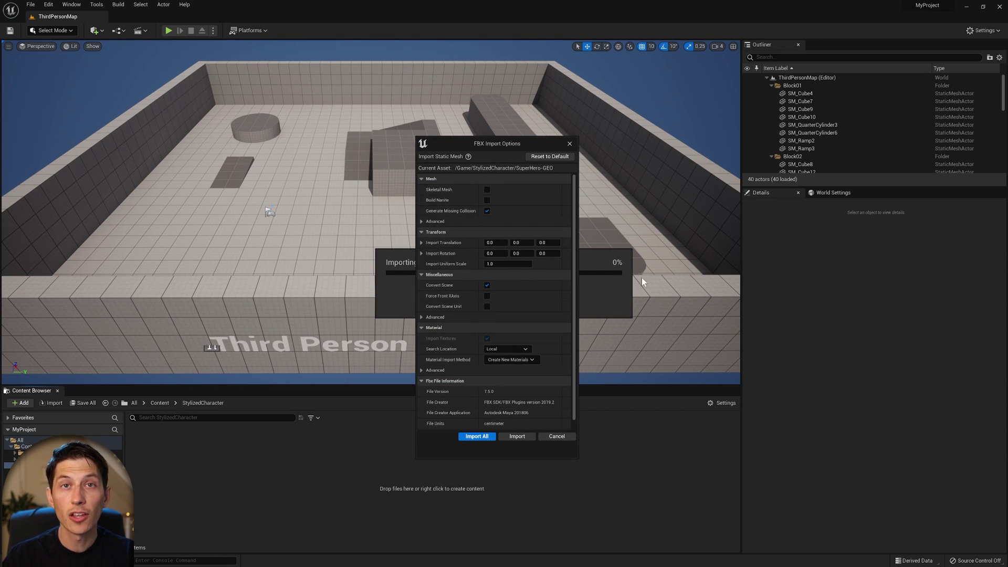
click(423, 222)
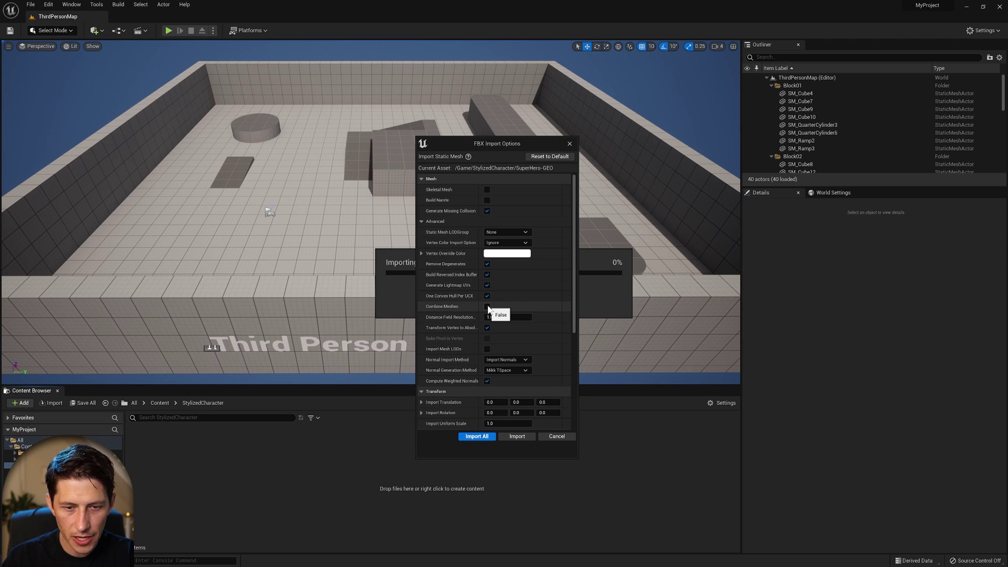
click(476, 436)
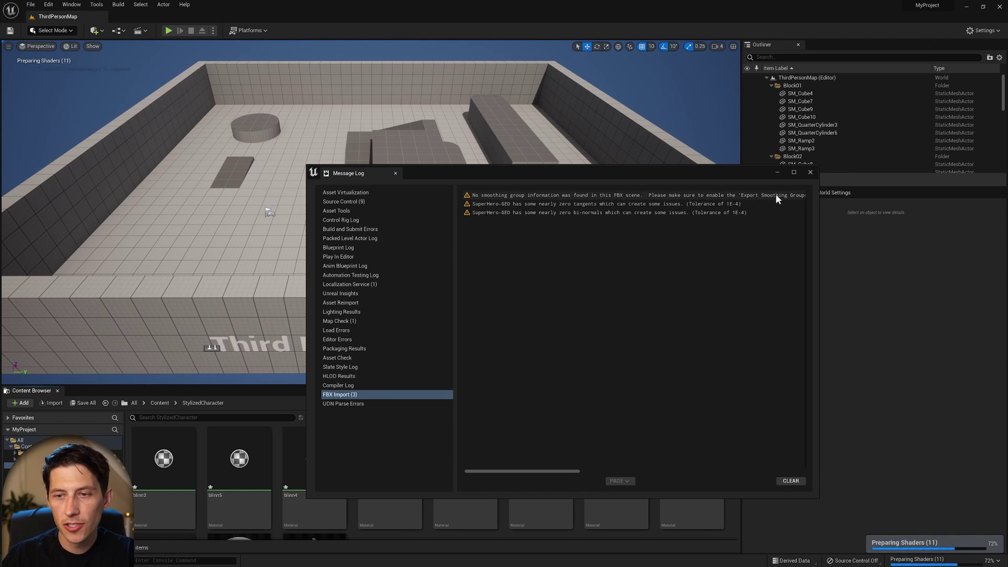
click(811, 172)
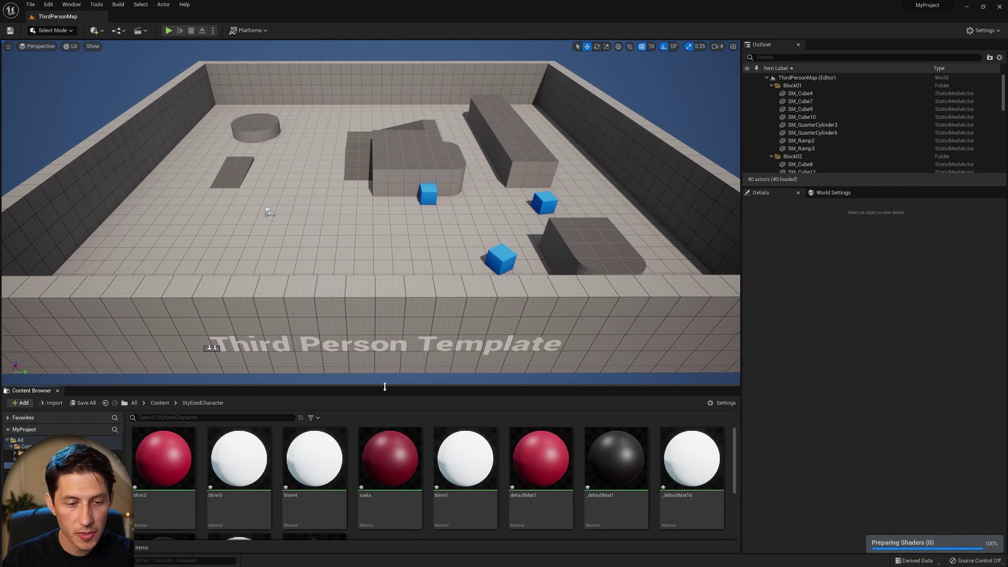
drag(380, 386, 391, 334)
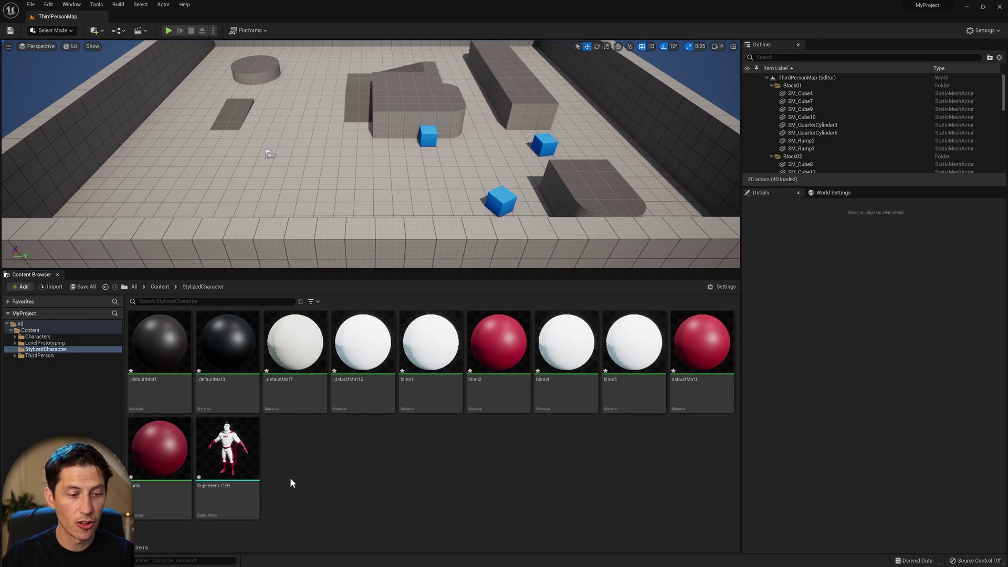
mouse_move(238, 438)
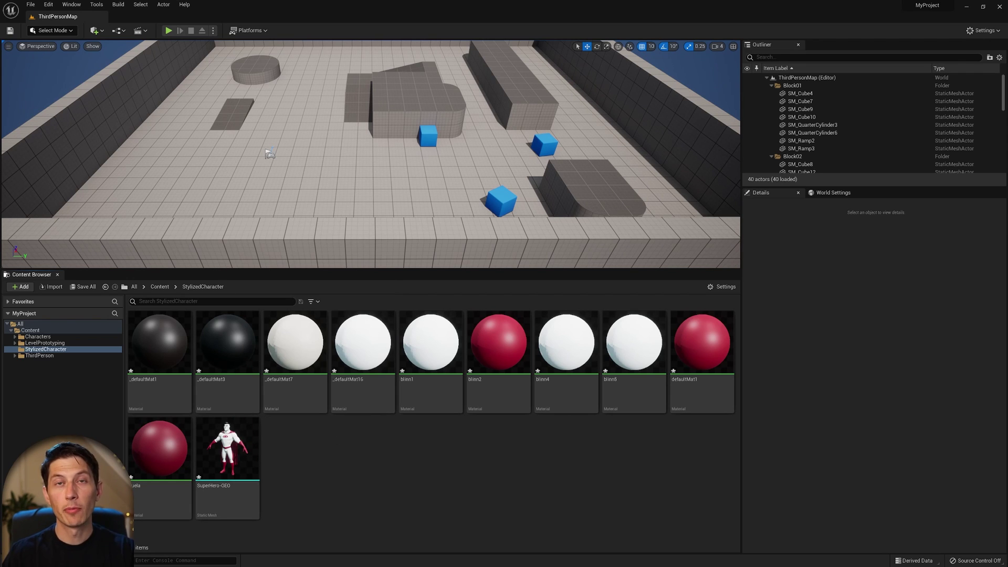
Enable the experimental MetaHuman plugin via 'metahuman' search, save selected assets and restart
click(141, 4)
mouse_move(75, 7)
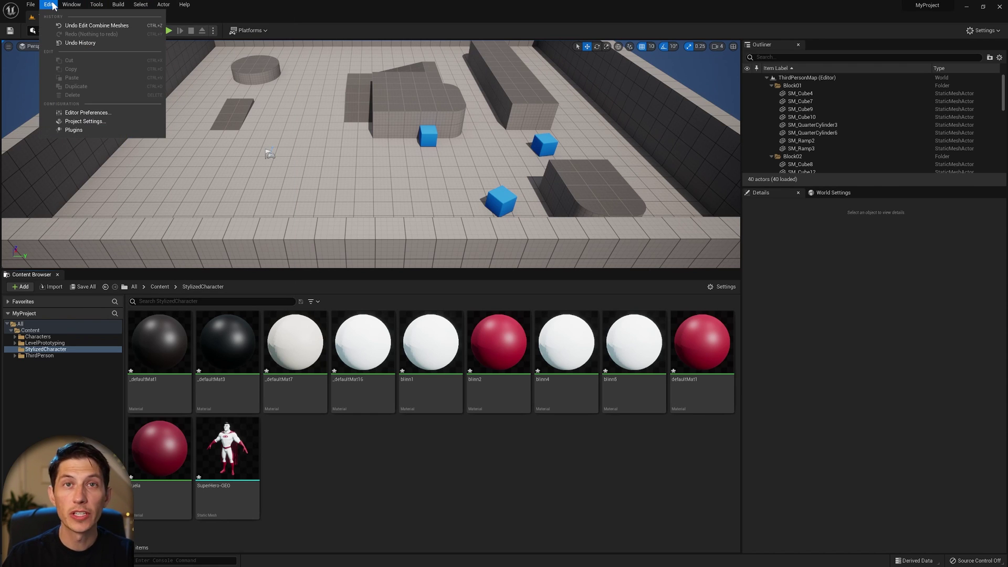
click(74, 130)
text(metahuman)
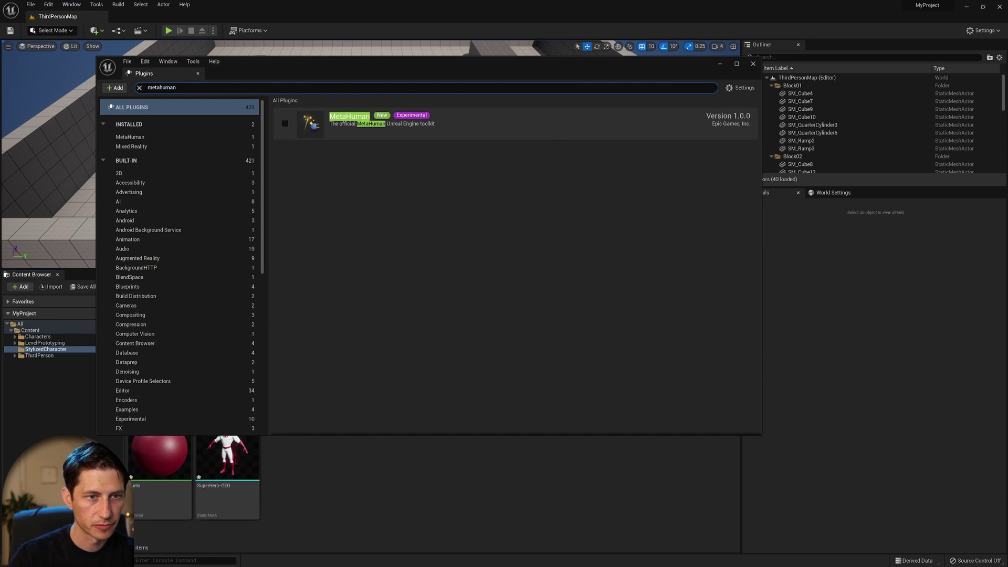
click(285, 123)
click(561, 310)
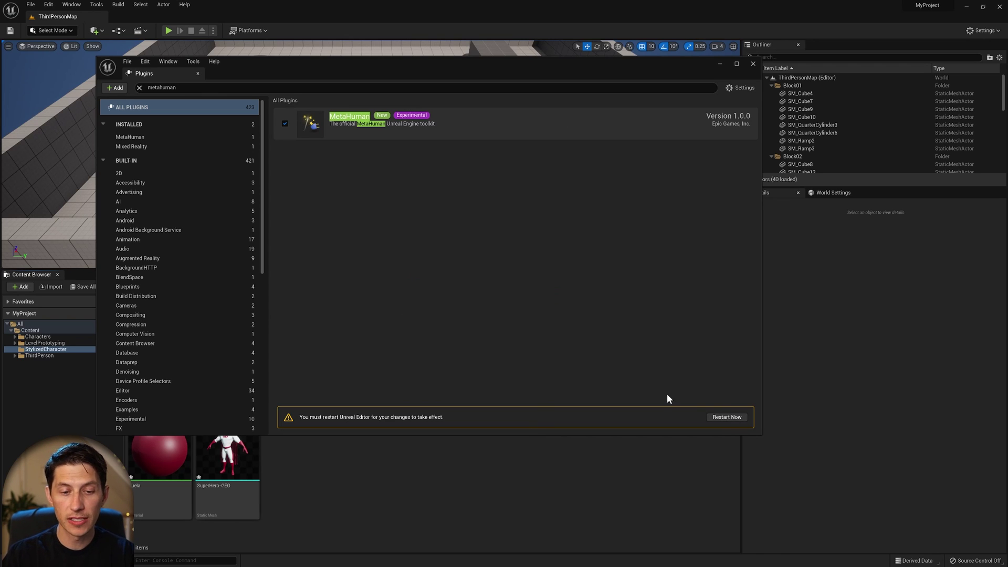
click(729, 418)
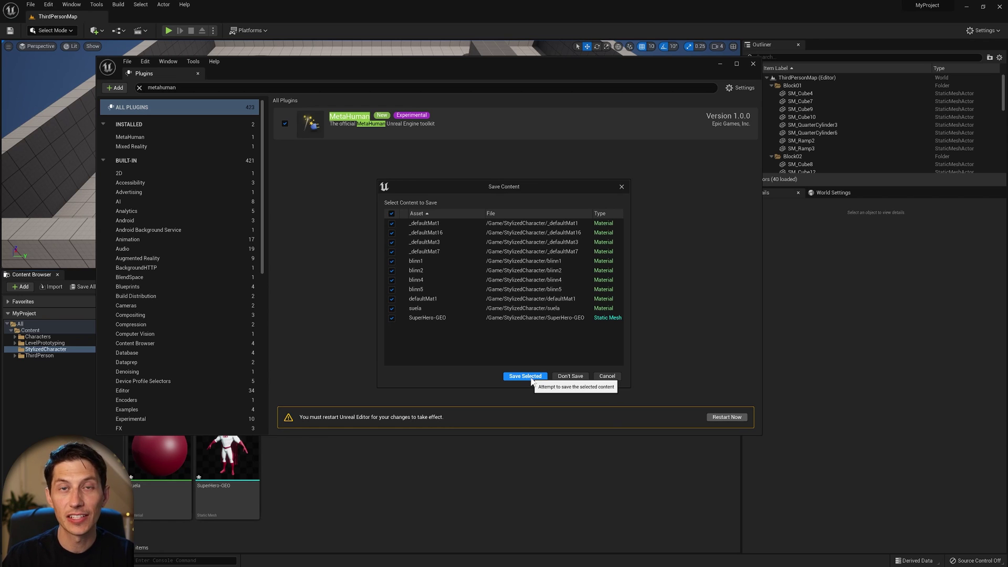
click(525, 376)
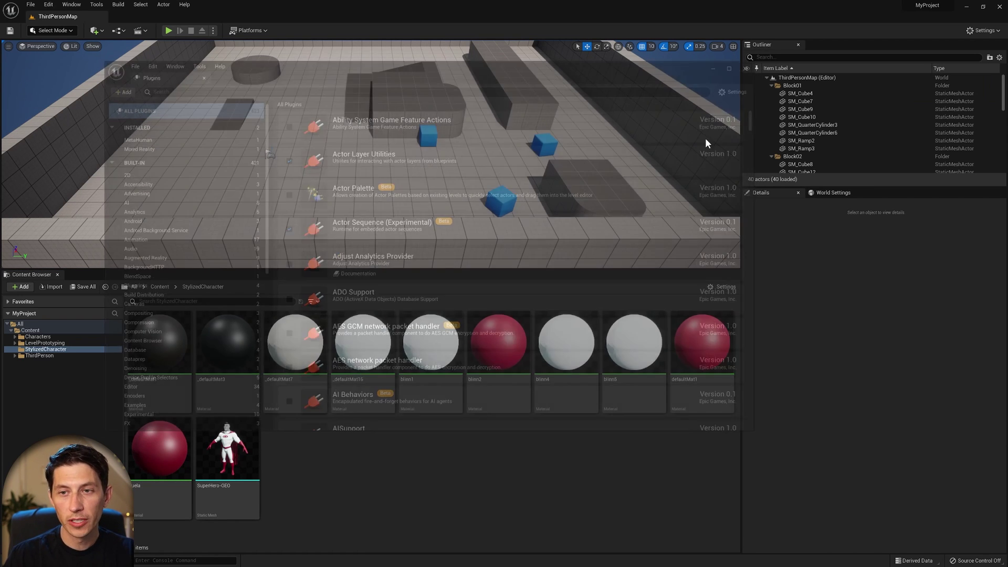
Create a MetaHuman Identity asset named NewMetaHumanIdentity and open it in its editor
right_click(323, 452)
mouse_move(388, 401)
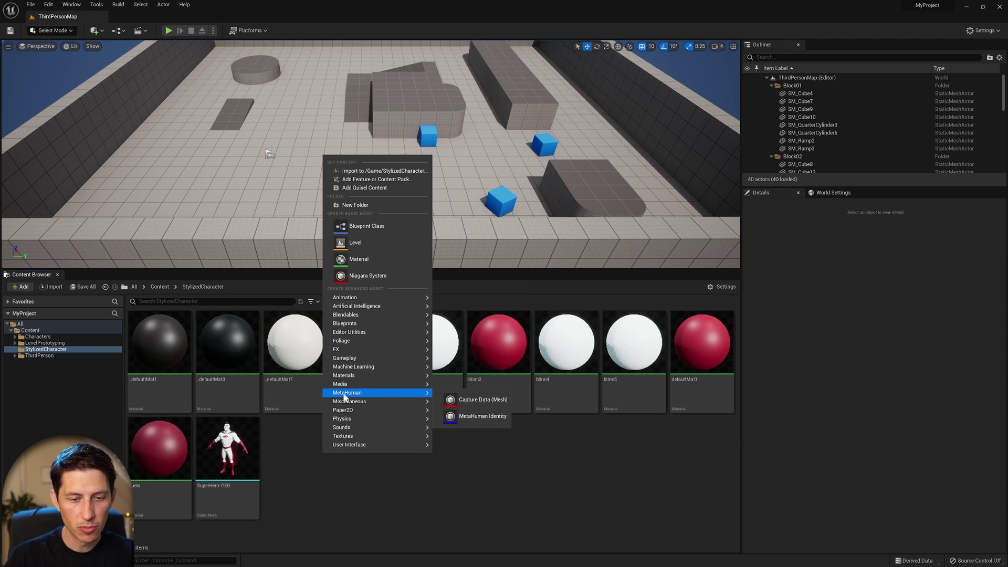
click(488, 417)
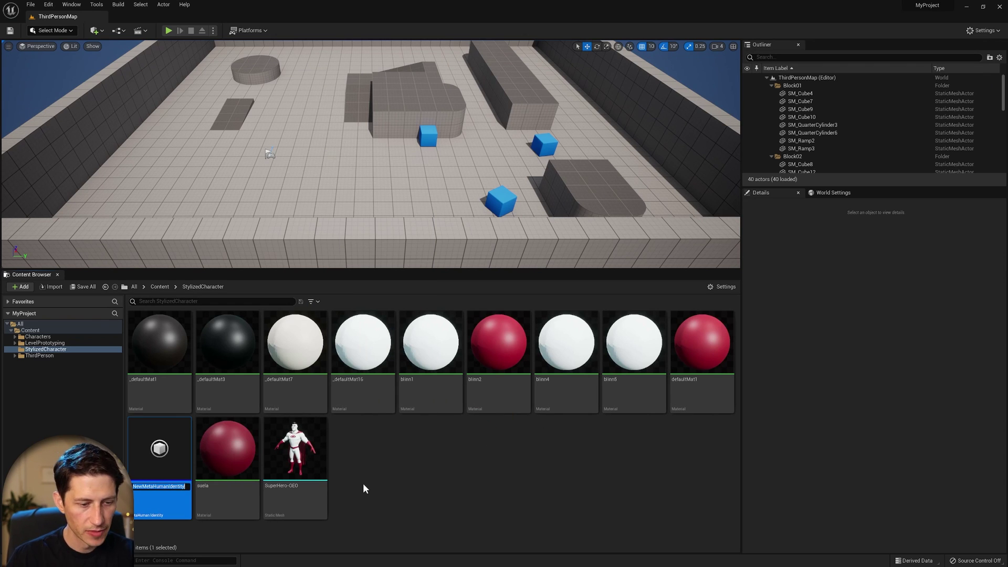
key(Return)
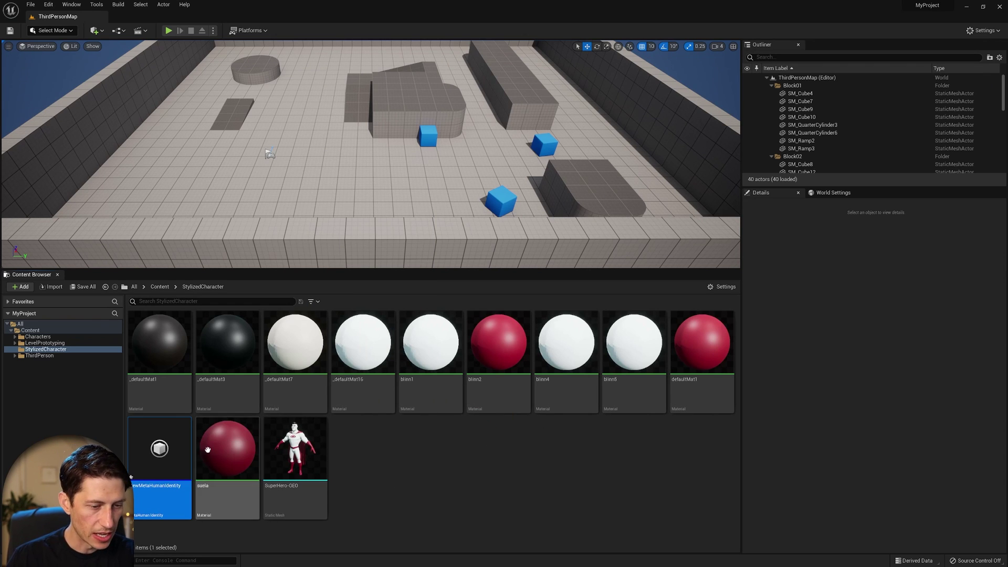
double_click(160, 449)
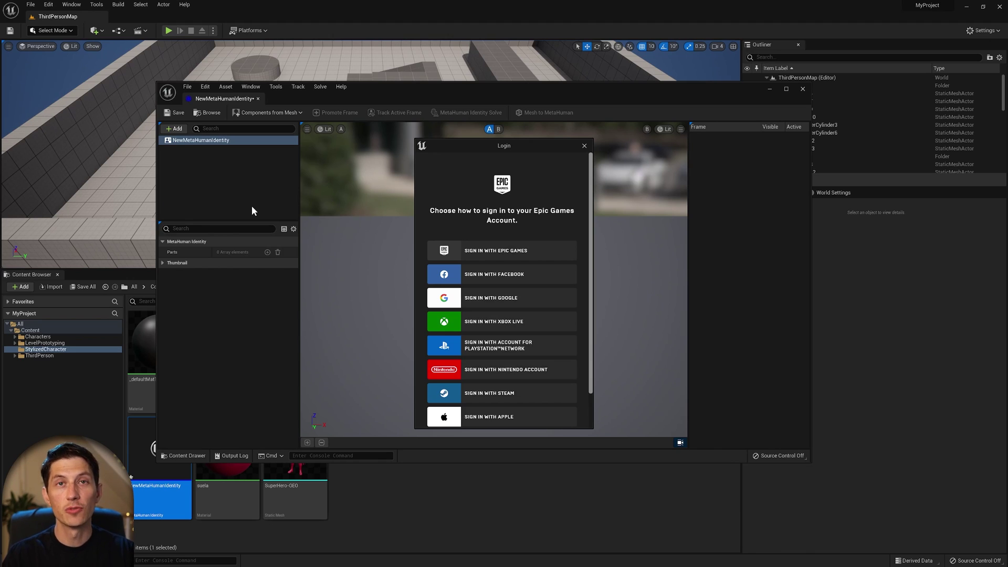
Dismiss the sign-in prompt and build face components from the SuperHero-GEO mesh
click(501, 252)
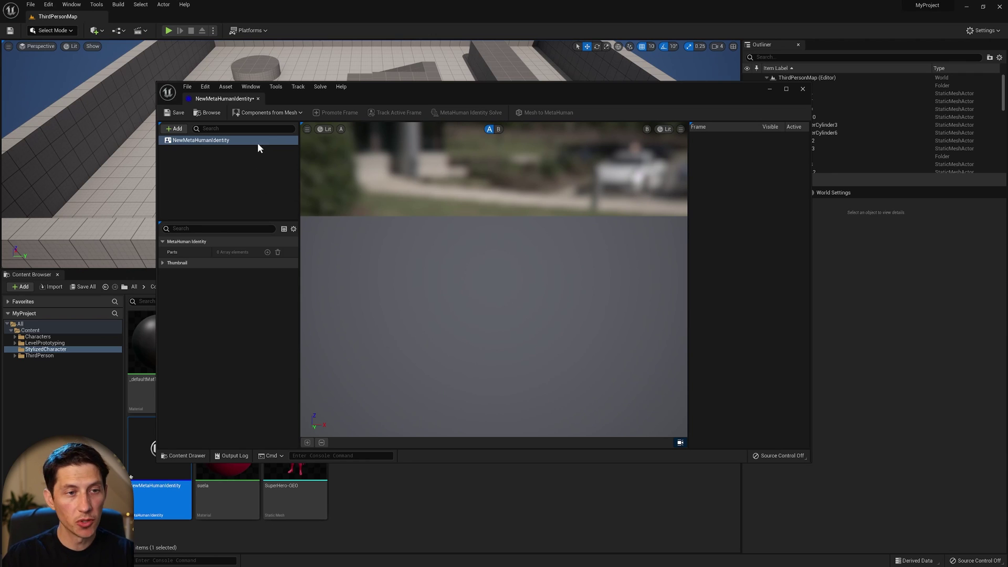
click(272, 112)
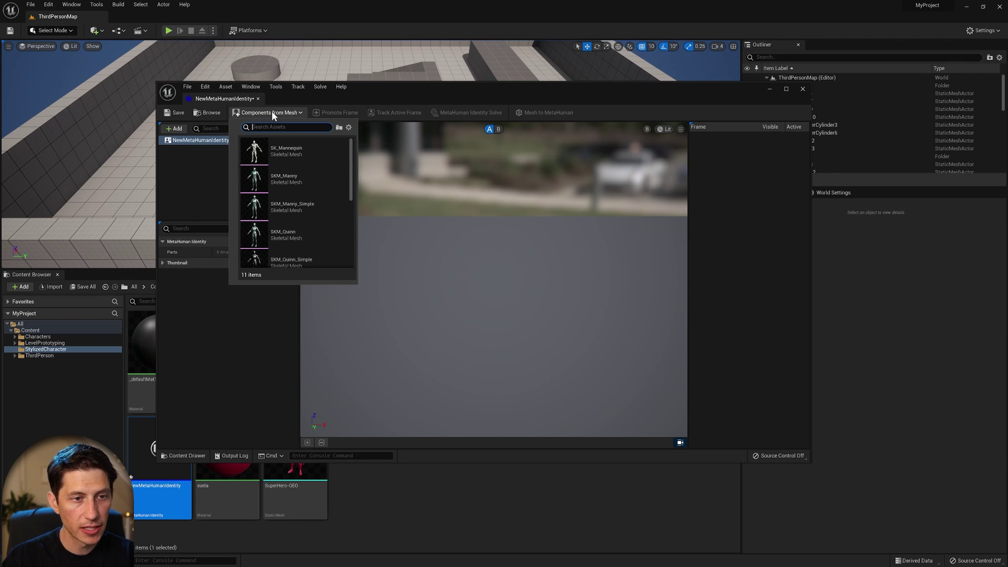
scroll(302, 235, down, 1)
scroll(302, 236, down, 5)
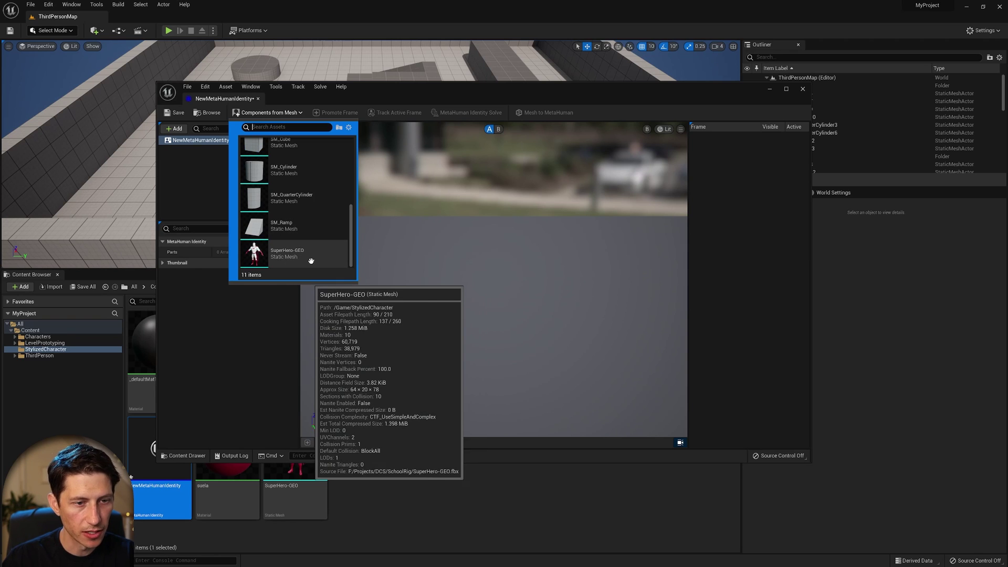
click(305, 252)
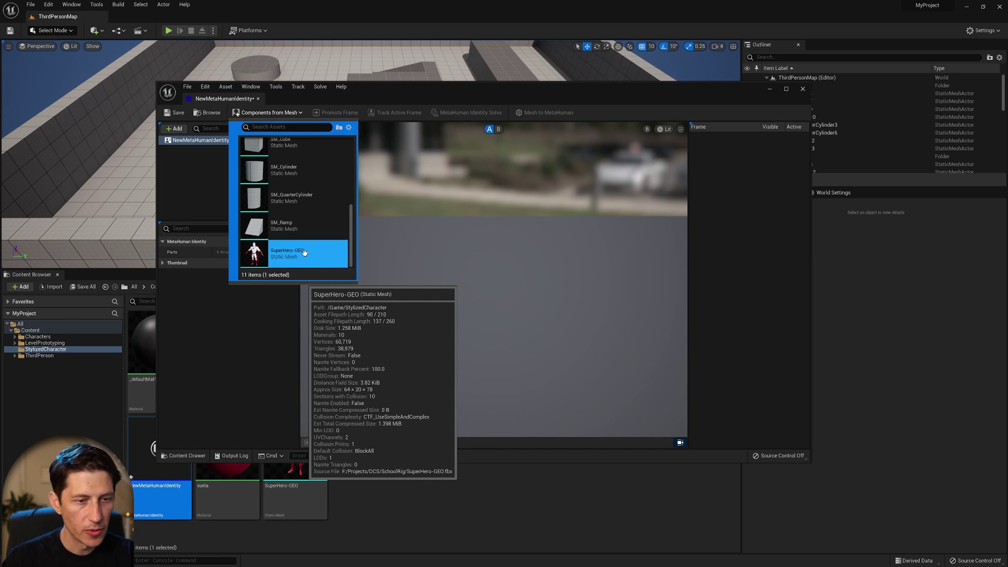
Frame the character from the waist up and select Neutral Pose in the tree
right_drag(574, 354, 574, 378)
mouse_move(547, 320)
right_down()
mouse_move(541, 337)
mouse_move(554, 313)
right_up()
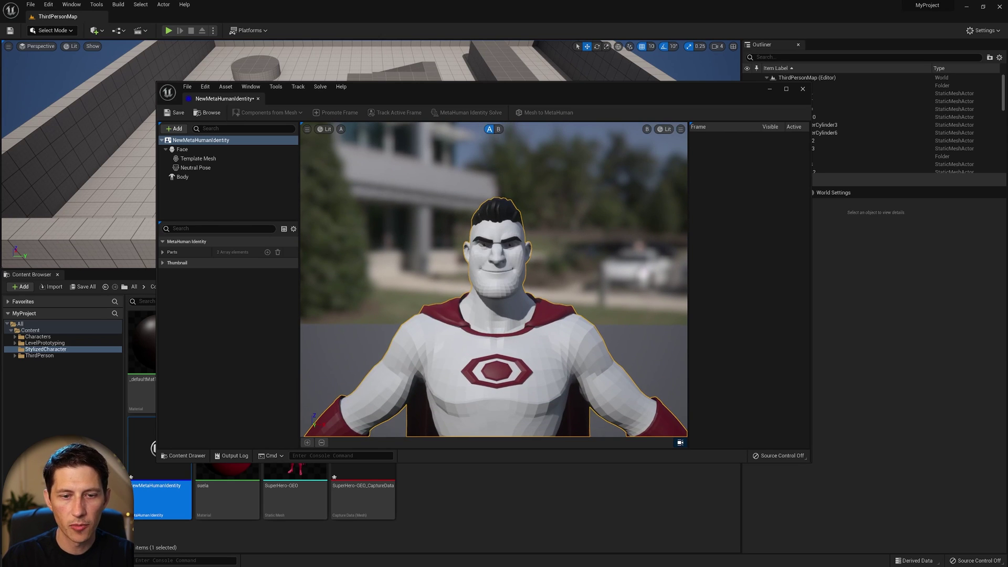
click(307, 129)
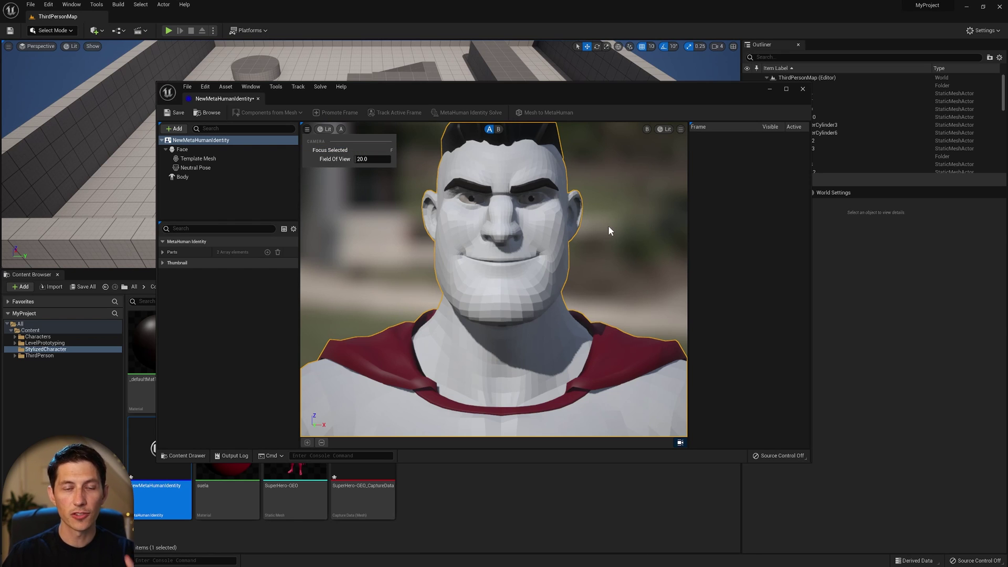
click(378, 91)
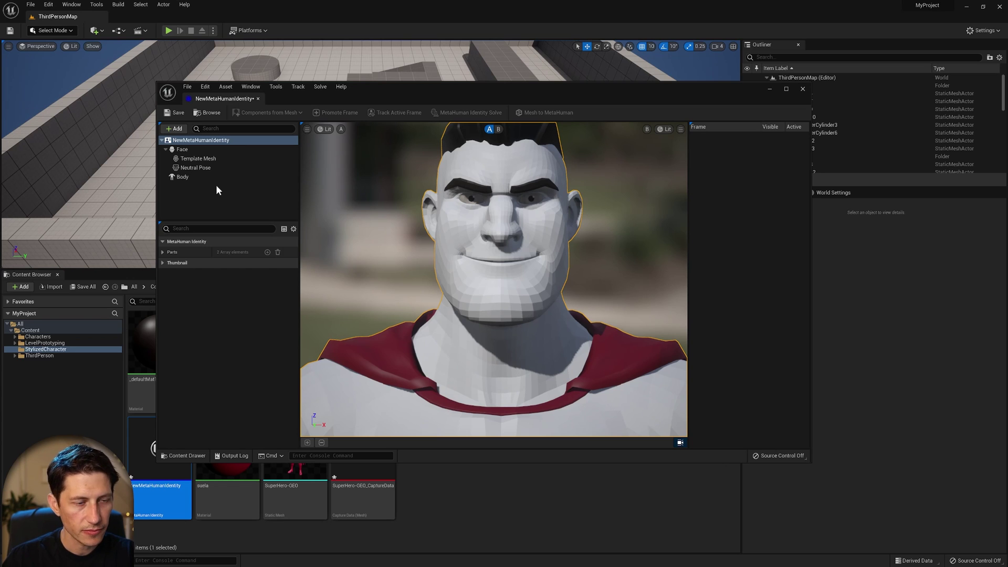
click(204, 168)
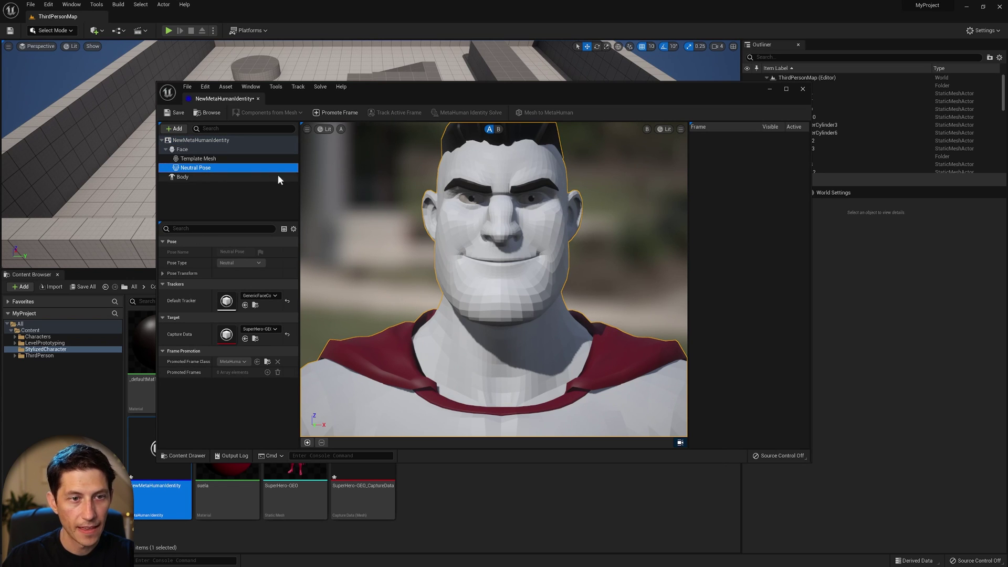
Promote the neutral pose as Frame 0 and track its facial landmarks
click(308, 443)
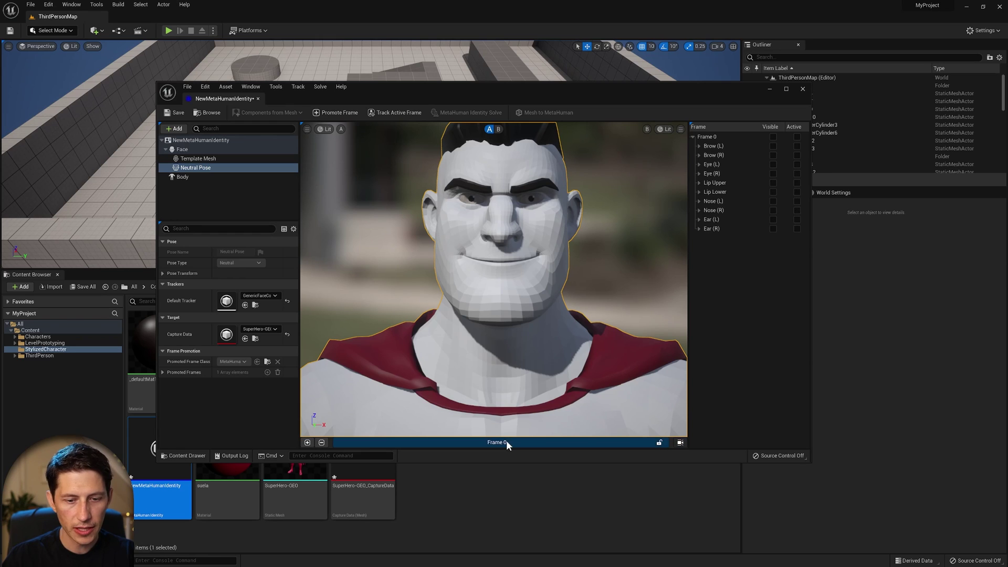
click(395, 113)
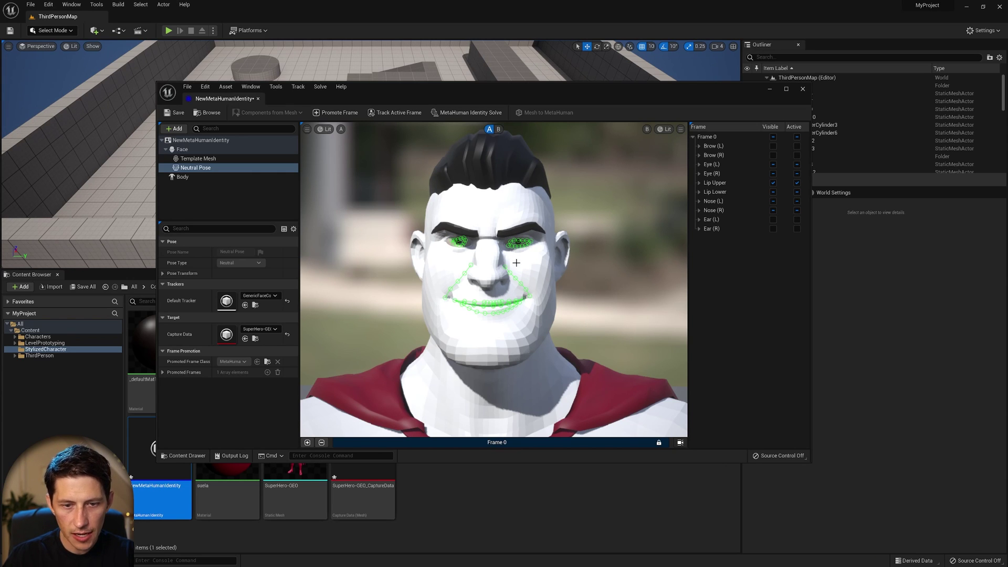
scroll(493, 274, up, 5)
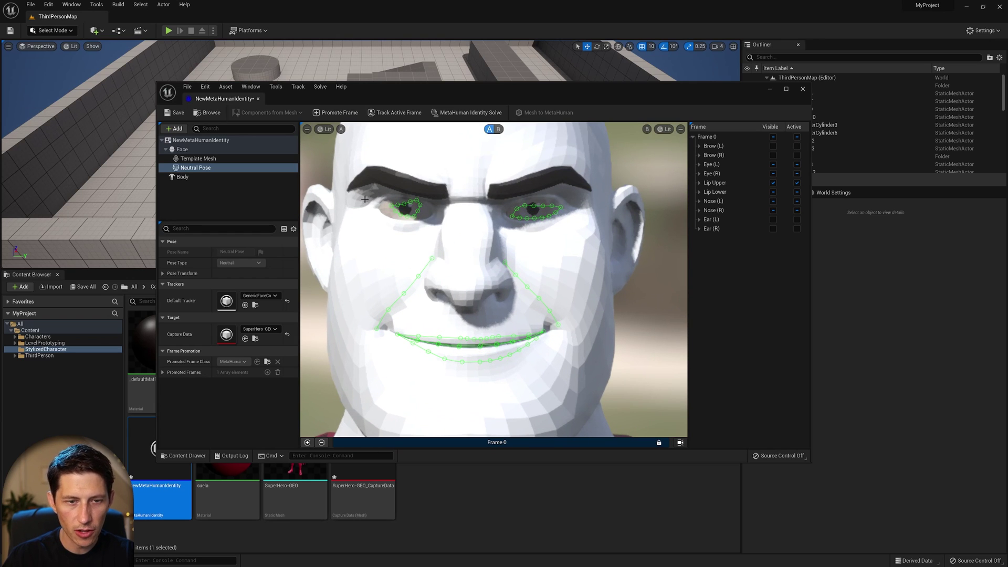
Switch the face view to Unlit shading, then back to Lit
click(323, 130)
key(Escape)
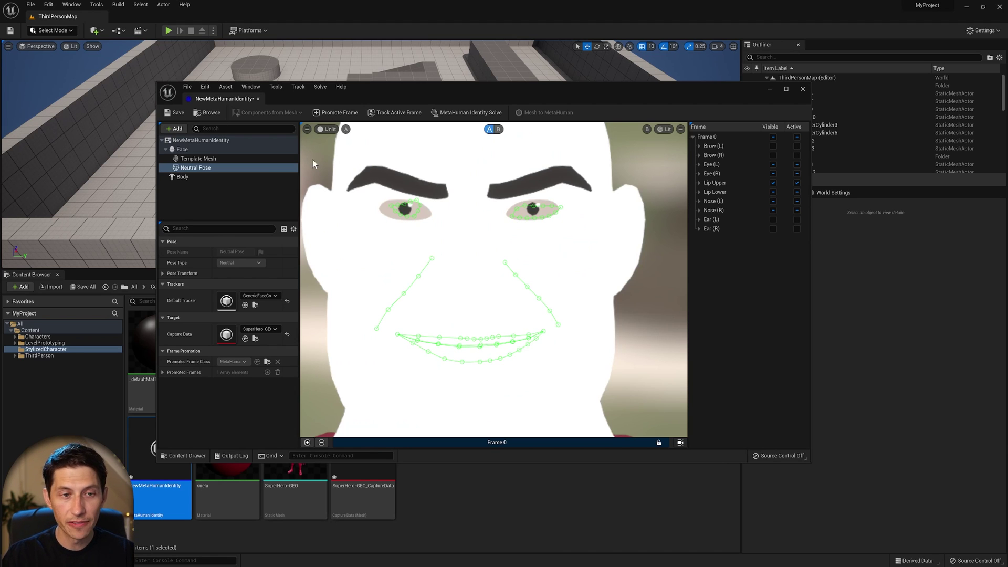
click(324, 130)
click(339, 151)
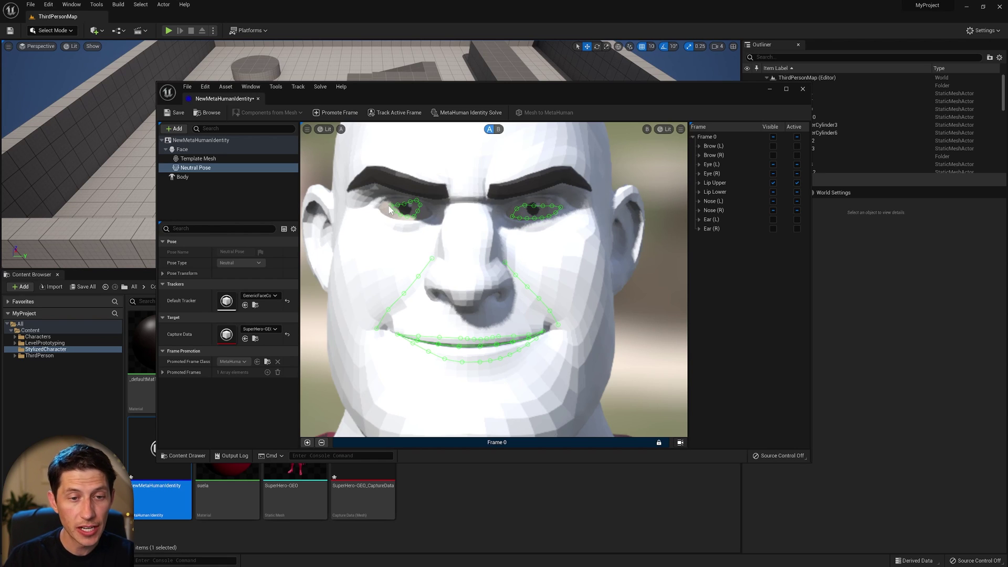
Reshape the right-eye eyelid curves to outline the eye, undoing unwanted edits with Ctrl+Z
drag(390, 206, 378, 207)
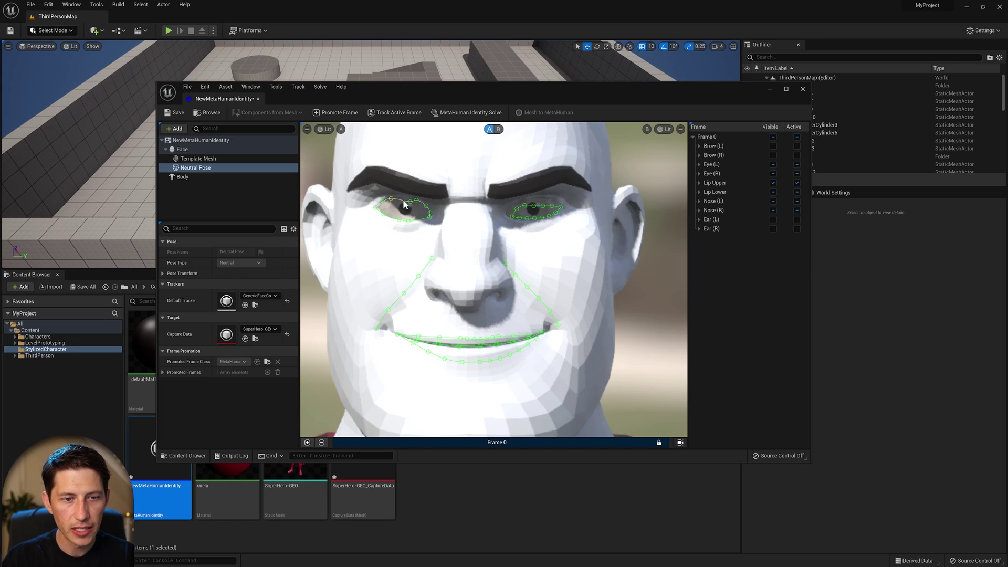
click(404, 201)
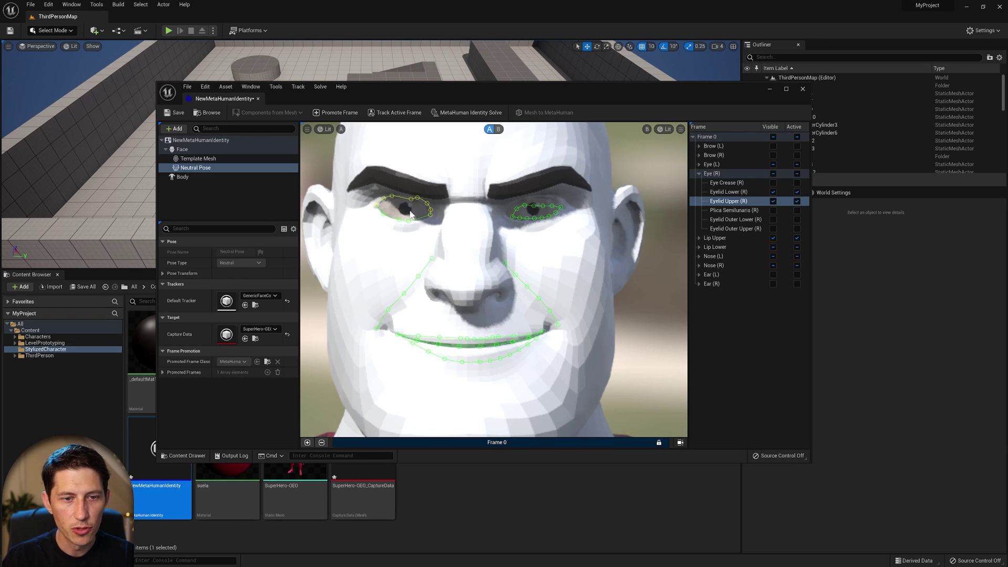
key(ctrl+z)
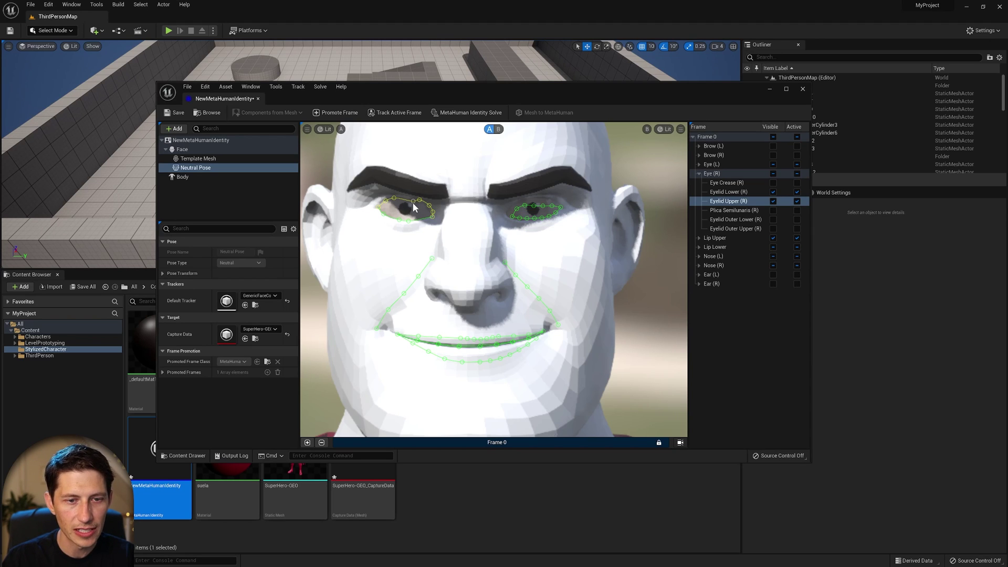
click(413, 213)
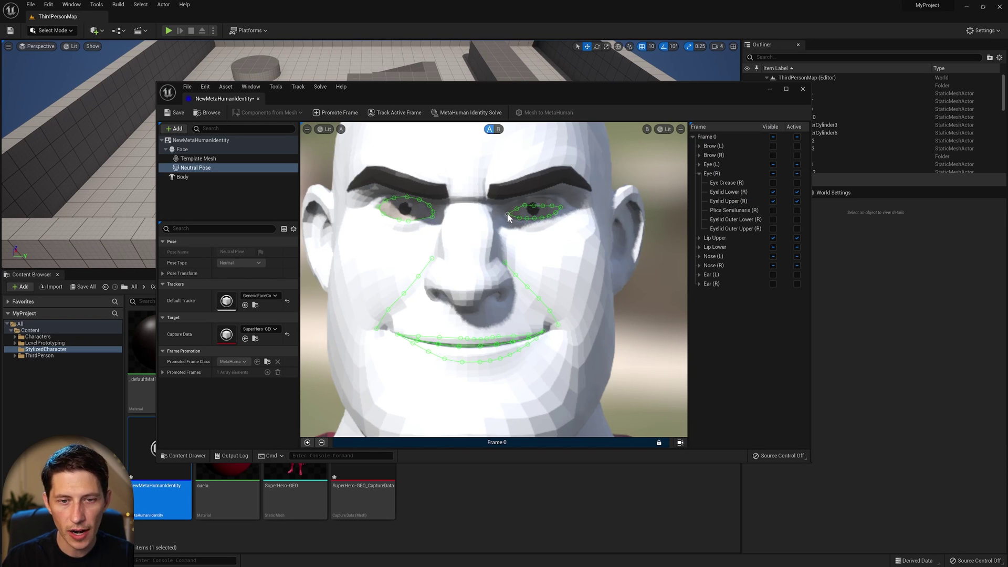
key(ctrl+z)
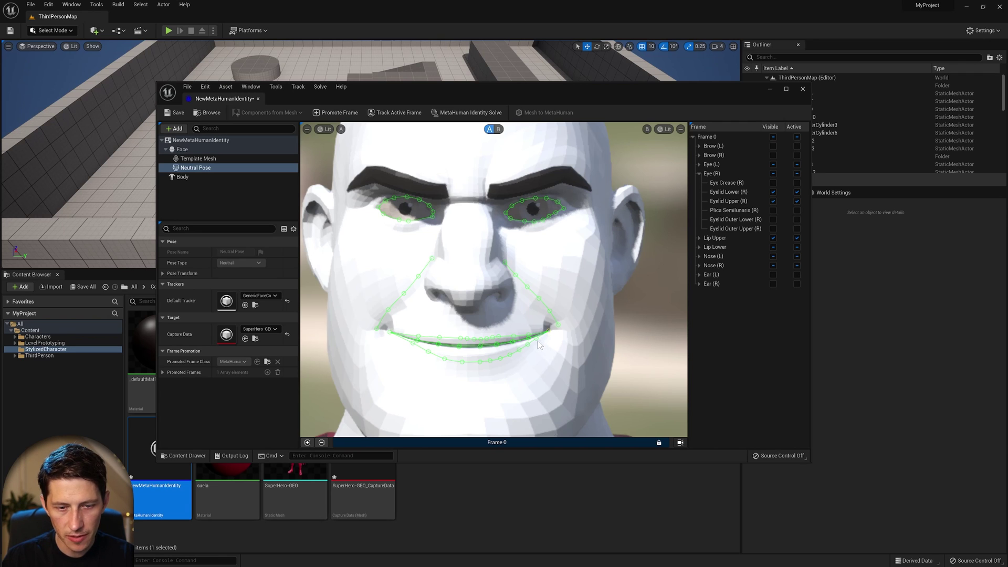
click(465, 503)
right_click(464, 494)
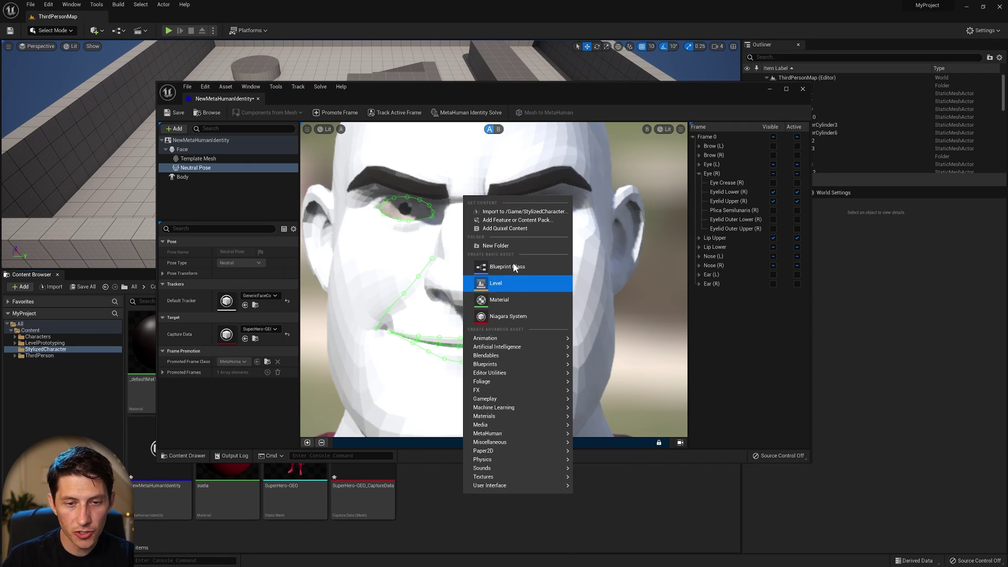
click(506, 229)
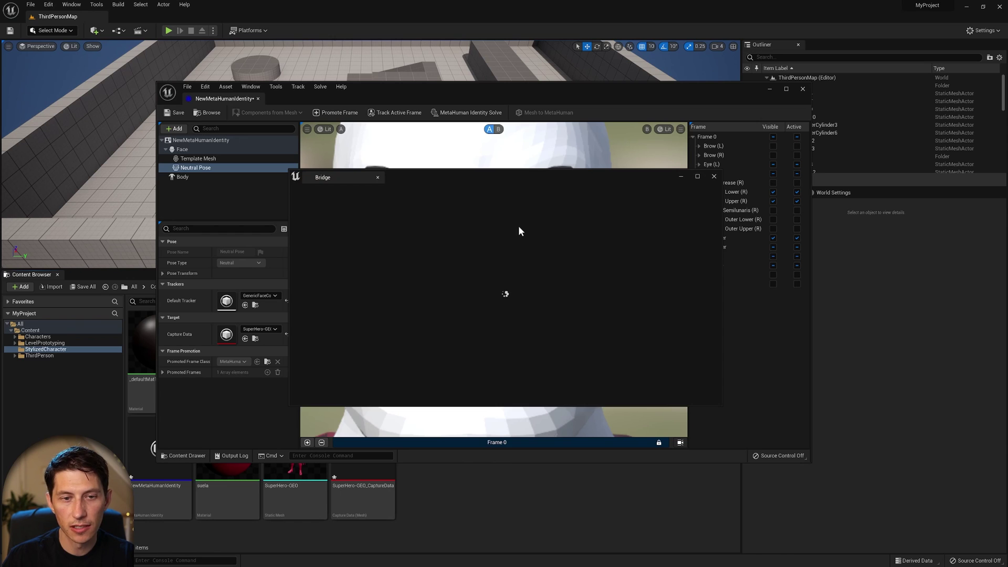
drag(470, 173, 451, 144)
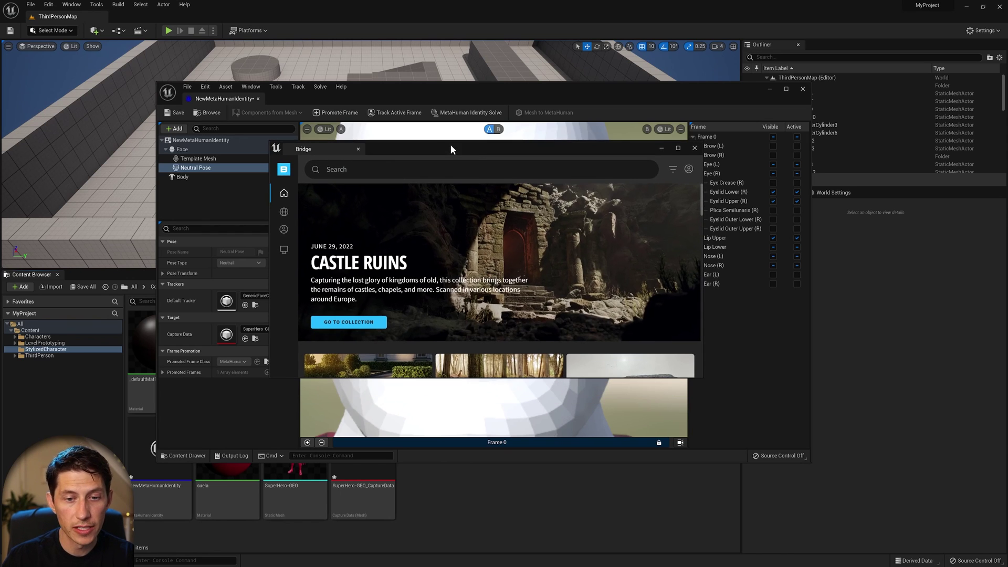
click(689, 169)
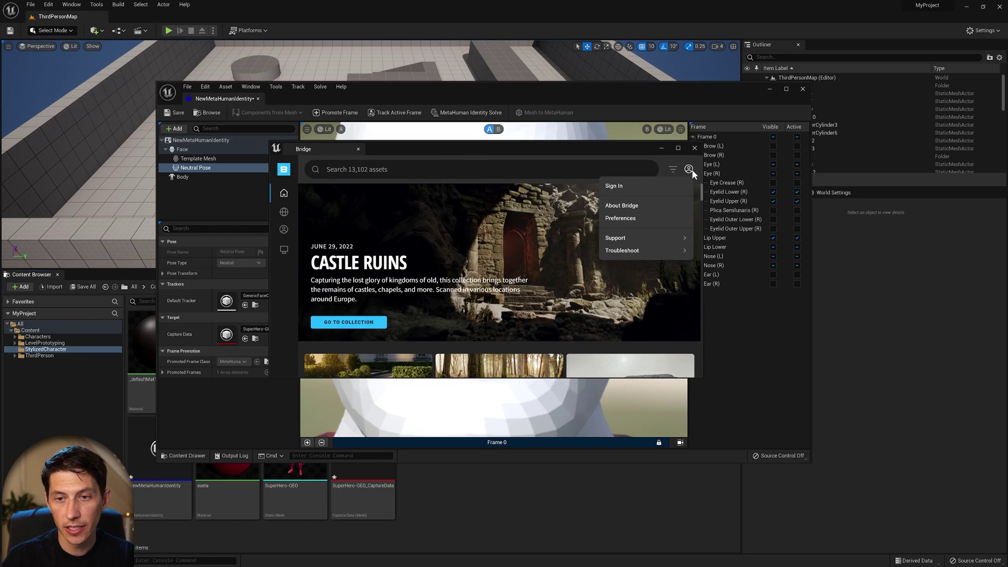
click(624, 188)
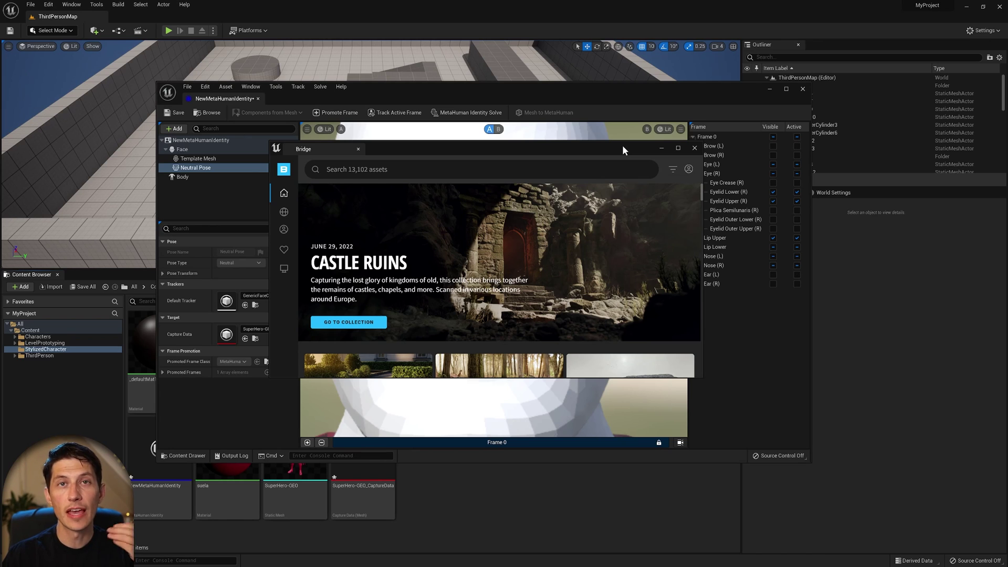
click(695, 148)
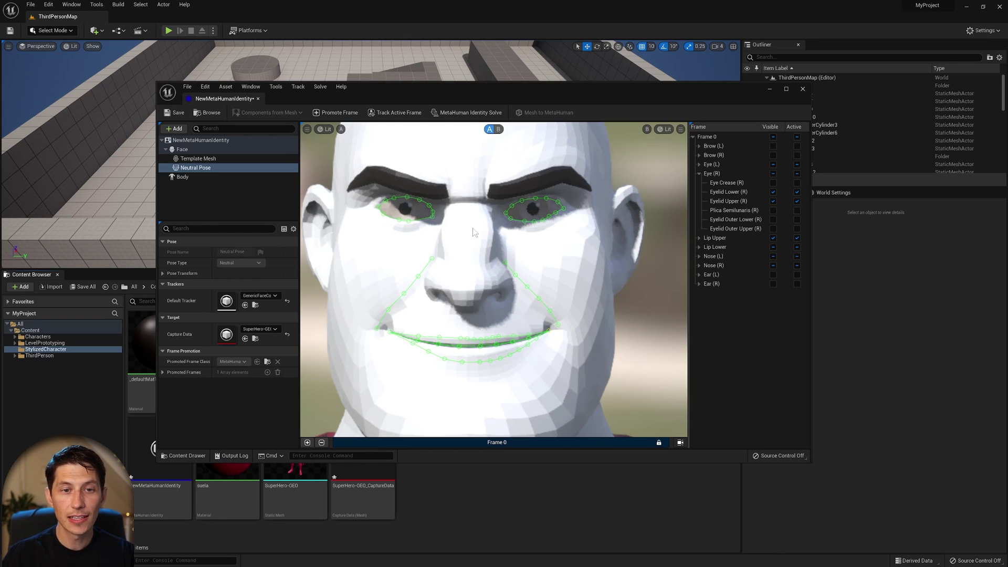
Run the MetaHuman Identity Solve on Frame 0, then switch to view B to show the fitted template mesh
click(479, 114)
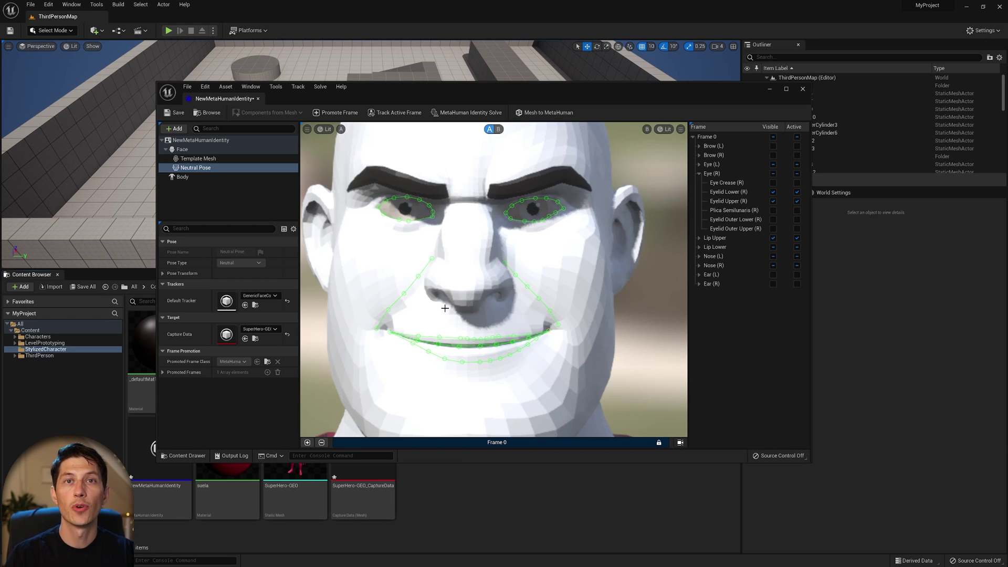
click(499, 129)
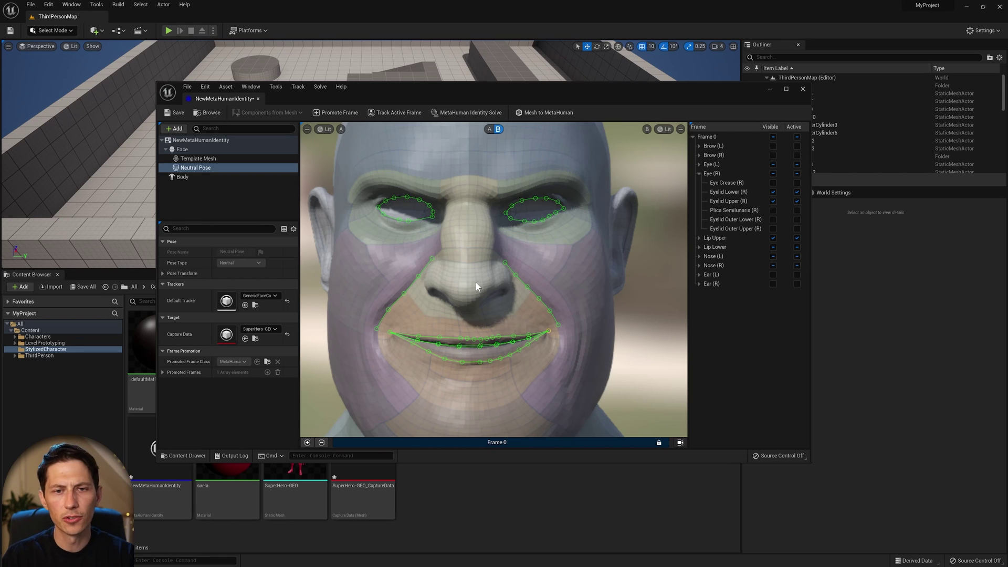
Pick a body type preset for the identity, run Mesh to MetaHuman, and confirm the completion message
click(188, 178)
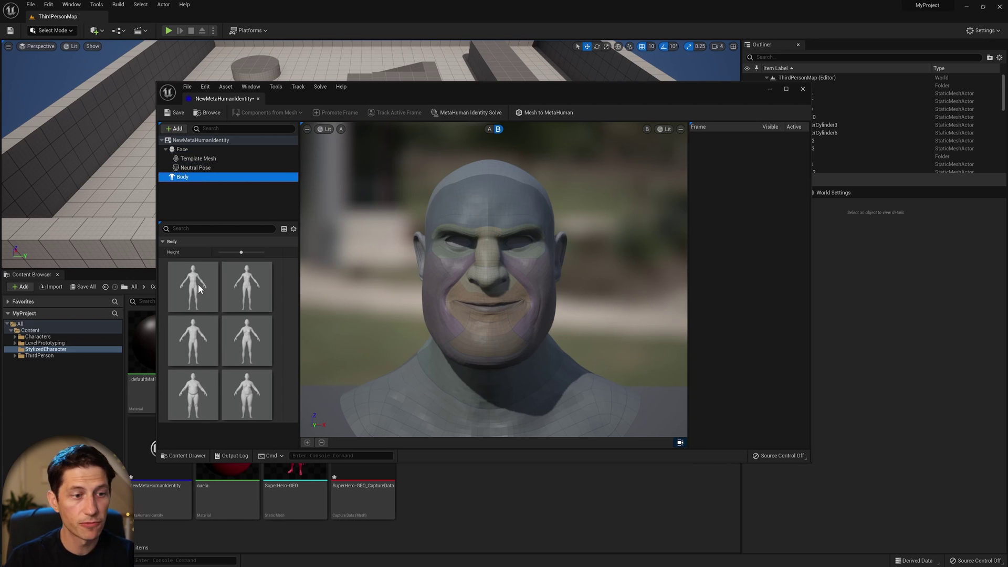
click(198, 339)
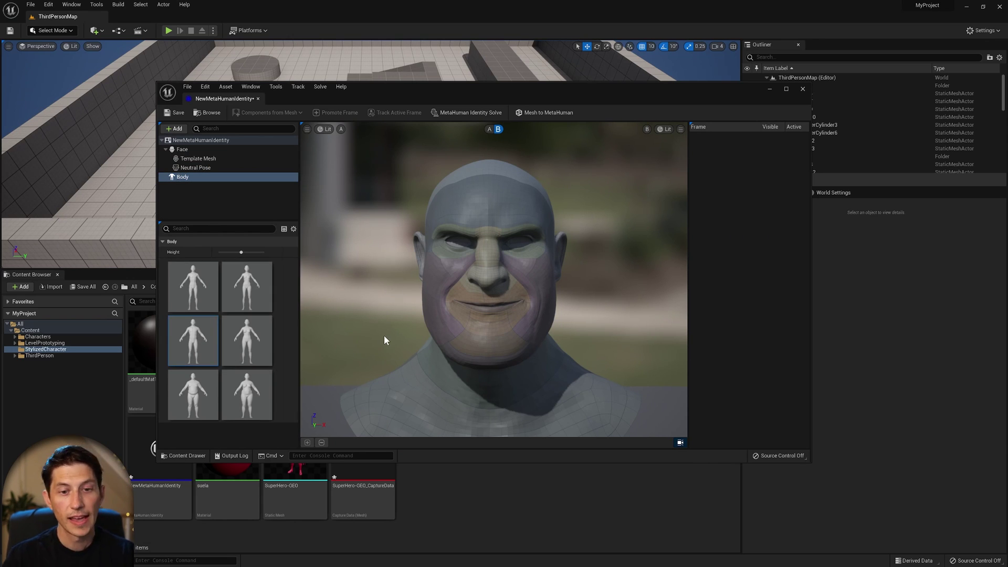
click(561, 113)
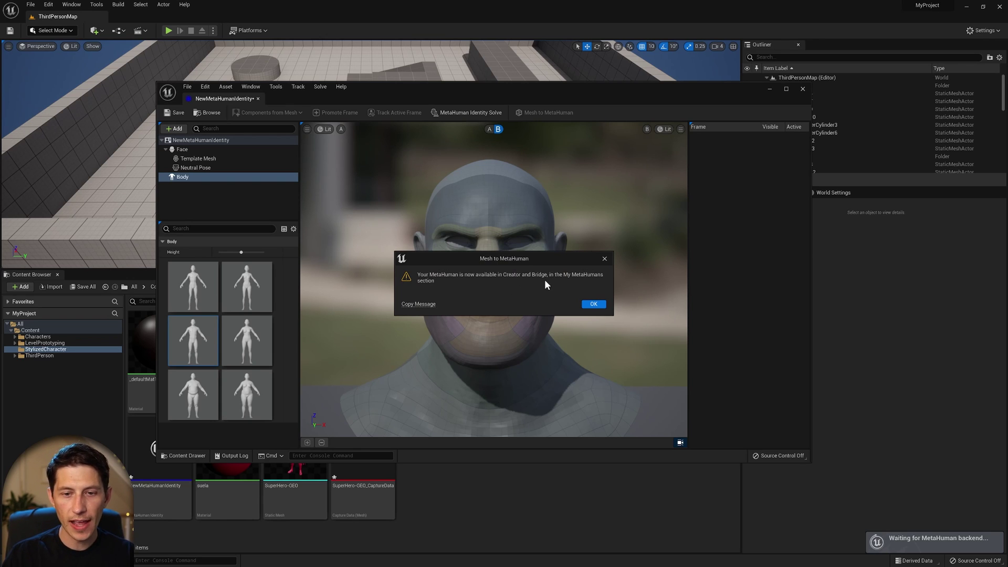
click(593, 304)
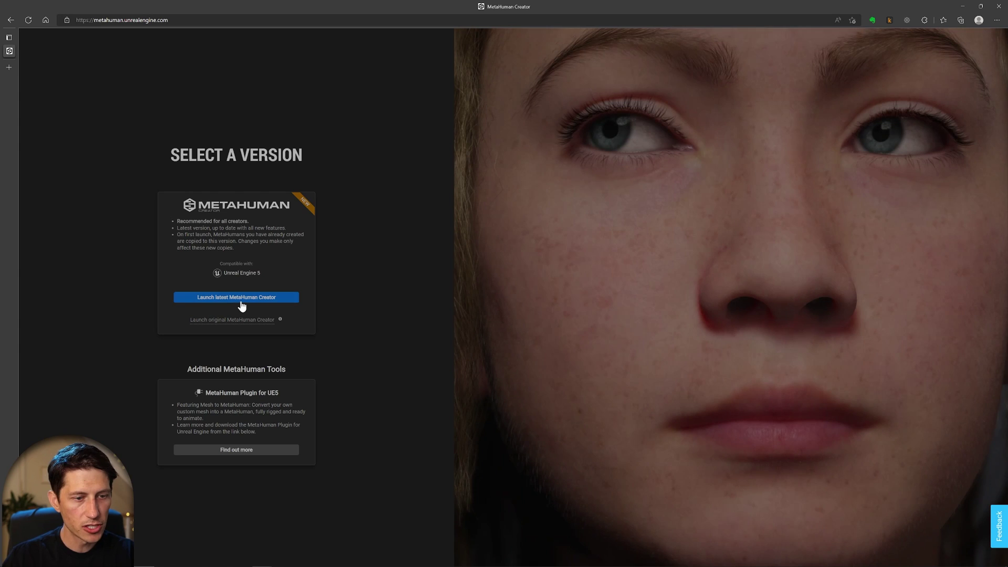
Launch the latest MetaHuman Creator and open NewMetaHumanIdentity in the editor
click(246, 301)
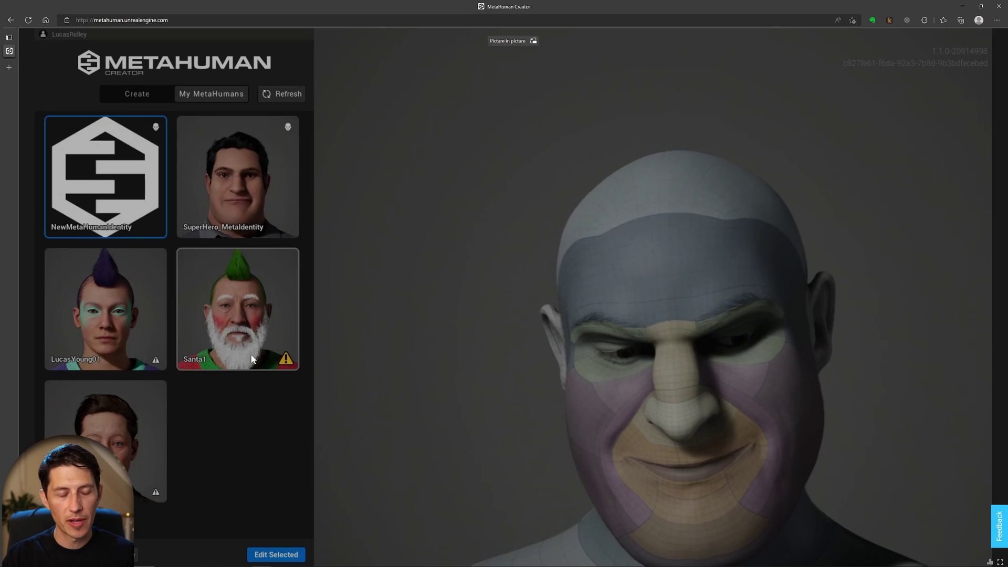
click(276, 555)
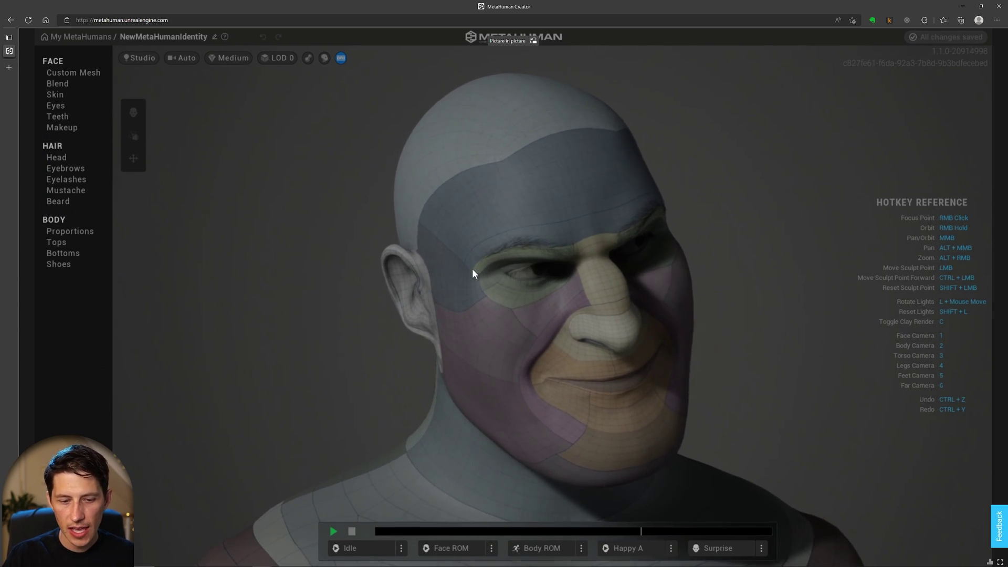
Open the Custom Mesh section under FACE to show the face region map
click(65, 73)
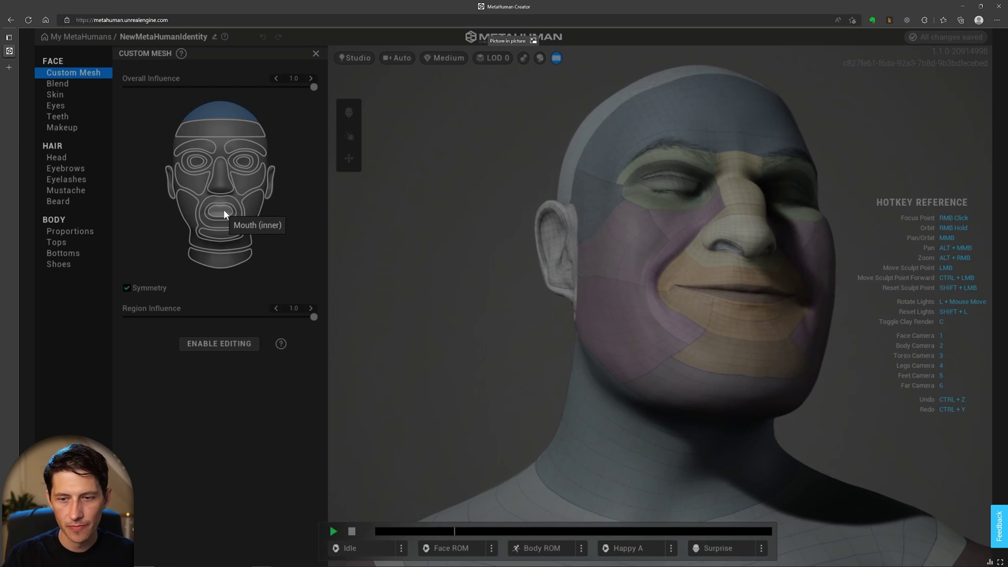
Stop the idle animation and test the inner mouth region influence between 0 and 1, ending at 0.3
click(225, 214)
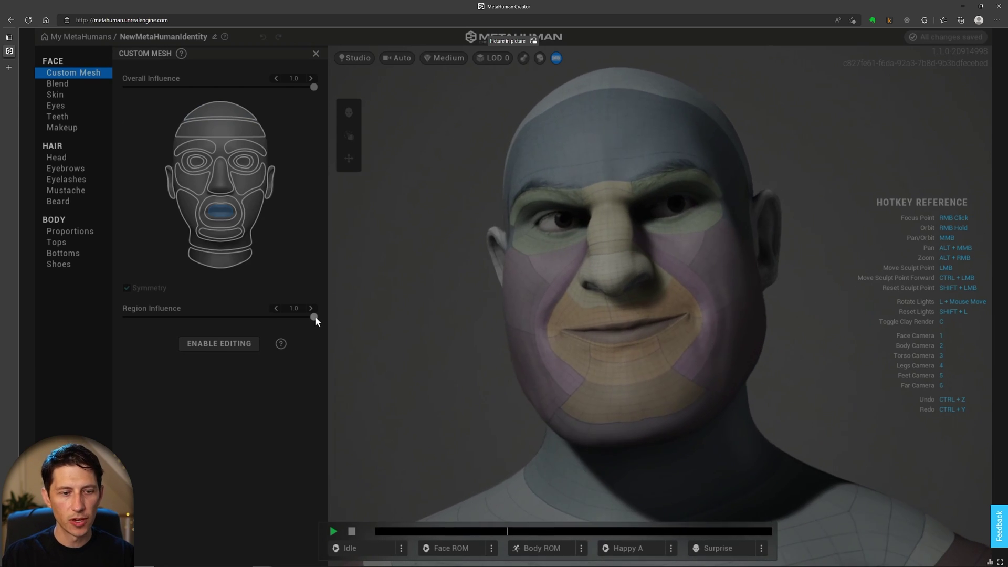
drag(315, 317, 5, 330)
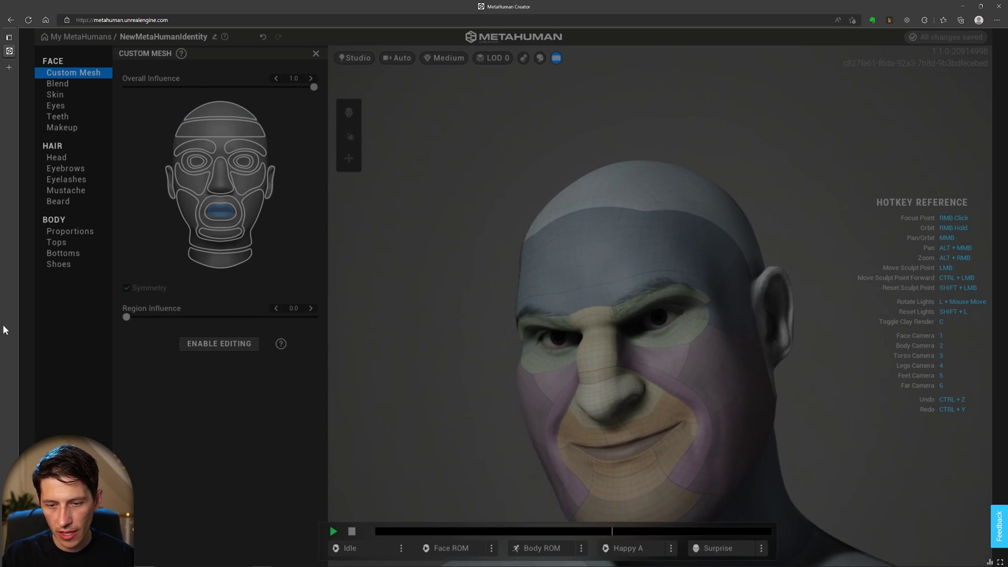
click(351, 531)
drag(125, 318, 464, 356)
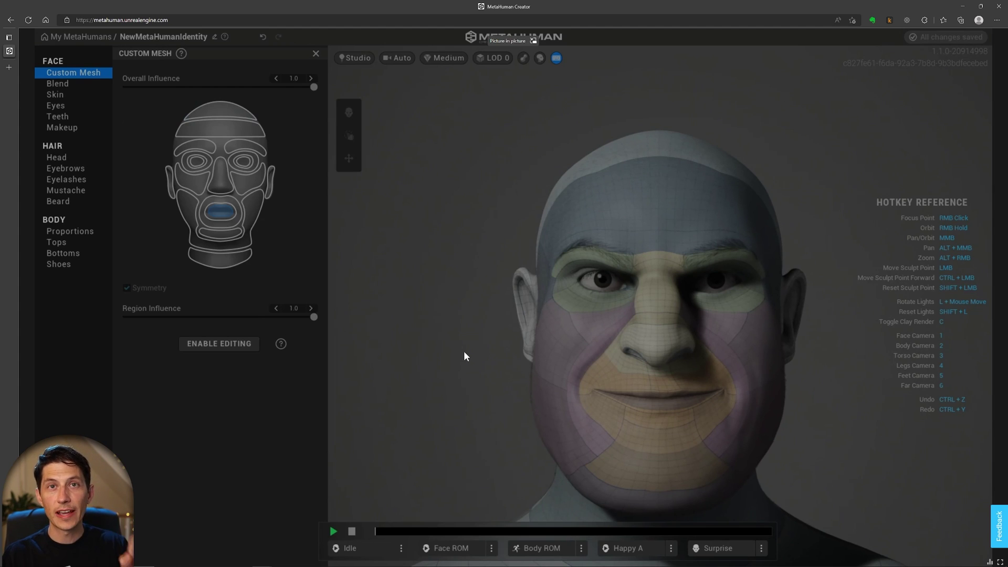
drag(314, 318, 180, 318)
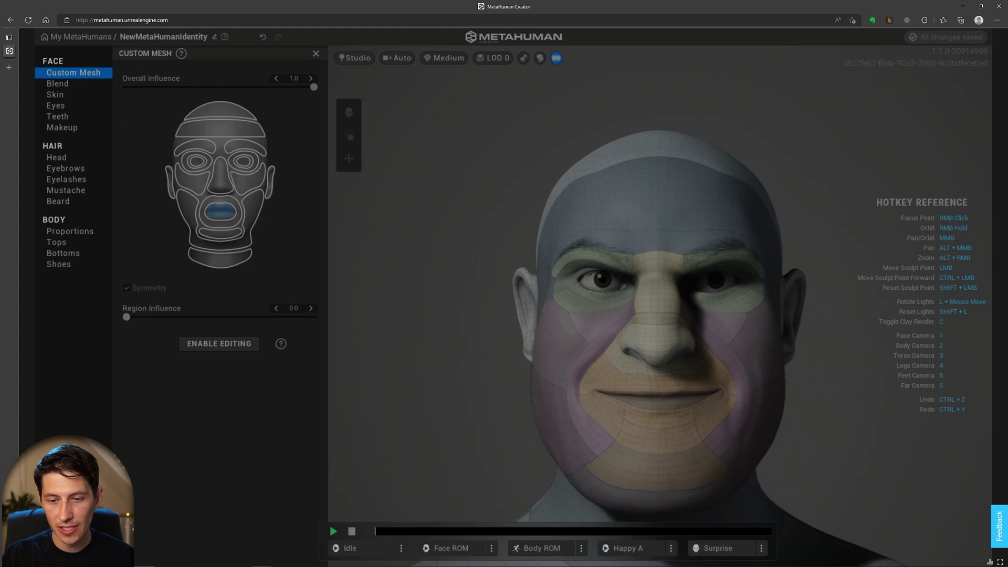
Try outer mouth region influence values 0.5, 0.4 and 0.7, with an undo back to 1.0
click(227, 198)
drag(314, 318, 228, 317)
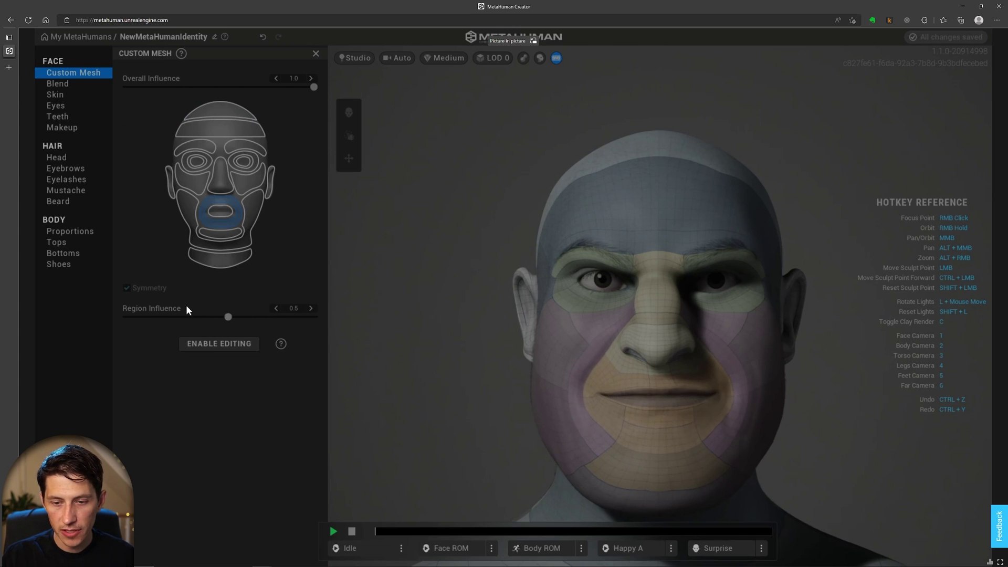
key(ctrl+z)
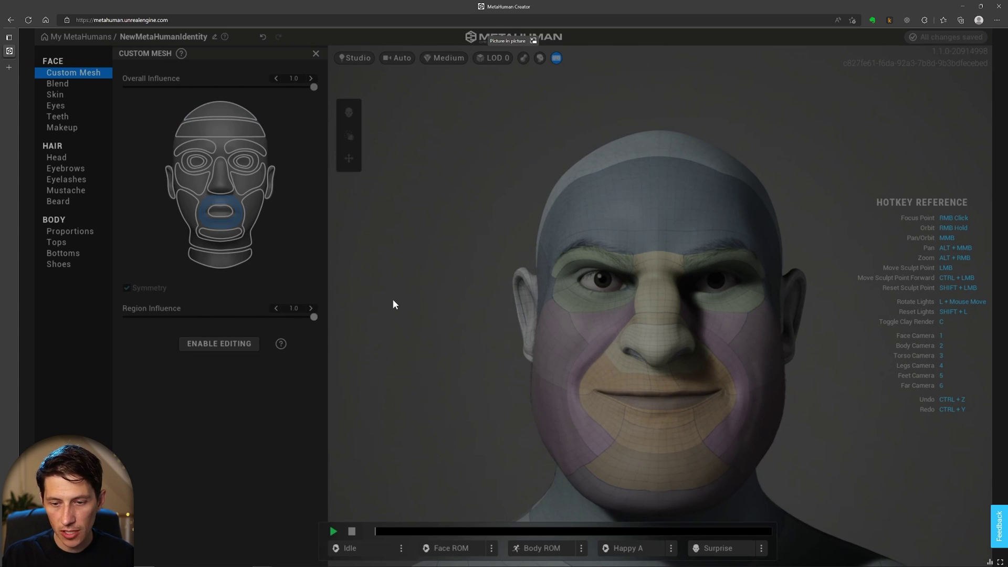
drag(314, 317, 191, 315)
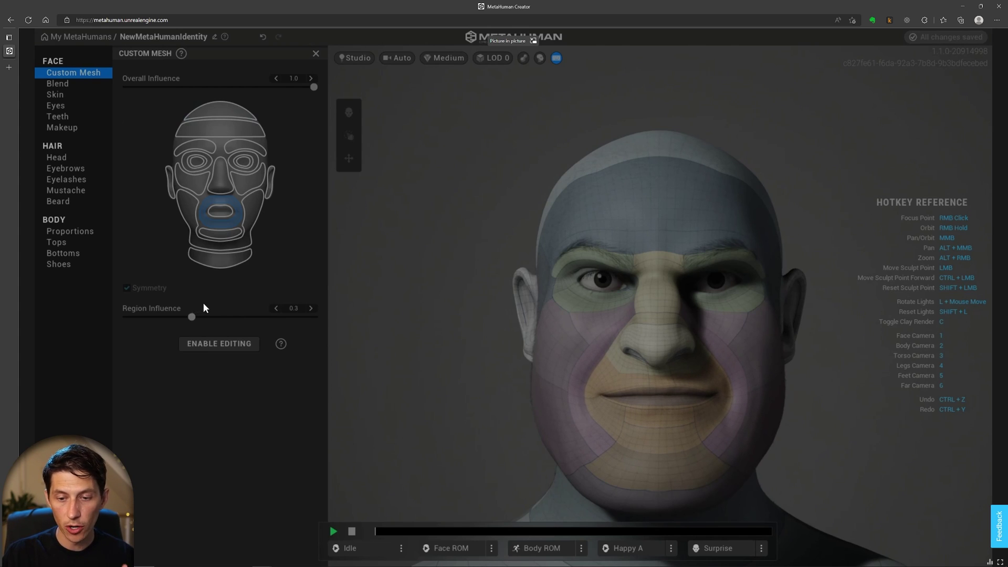
click(259, 317)
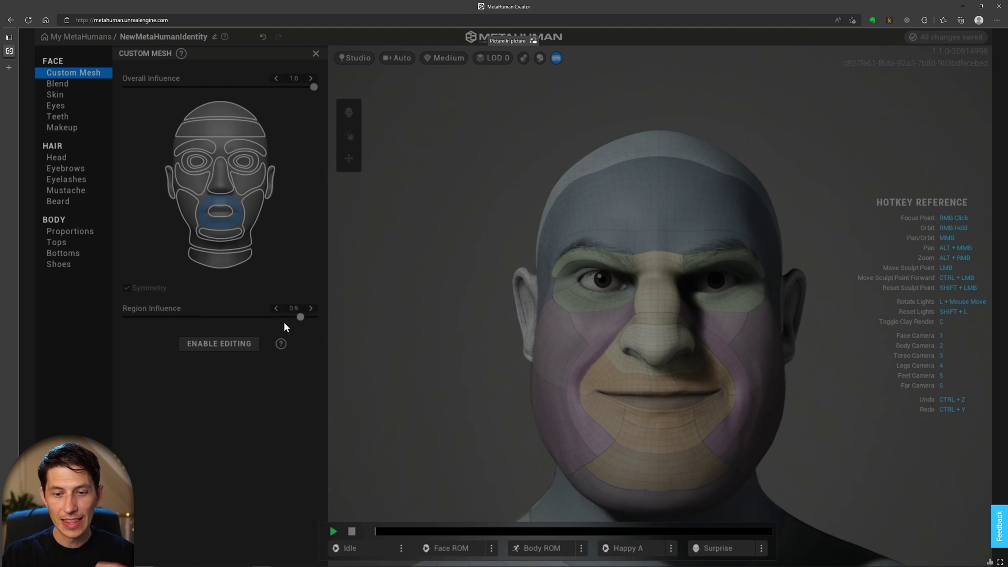
drag(284, 322, 253, 317)
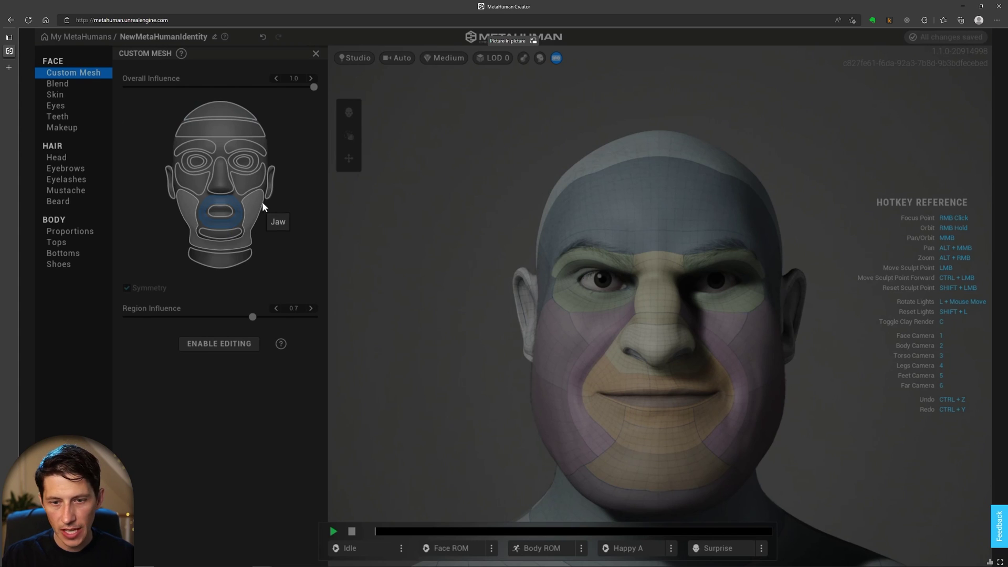
Test the eye region influence from 0.0 to 1.0, then select the outer eye and jaw regions
click(245, 156)
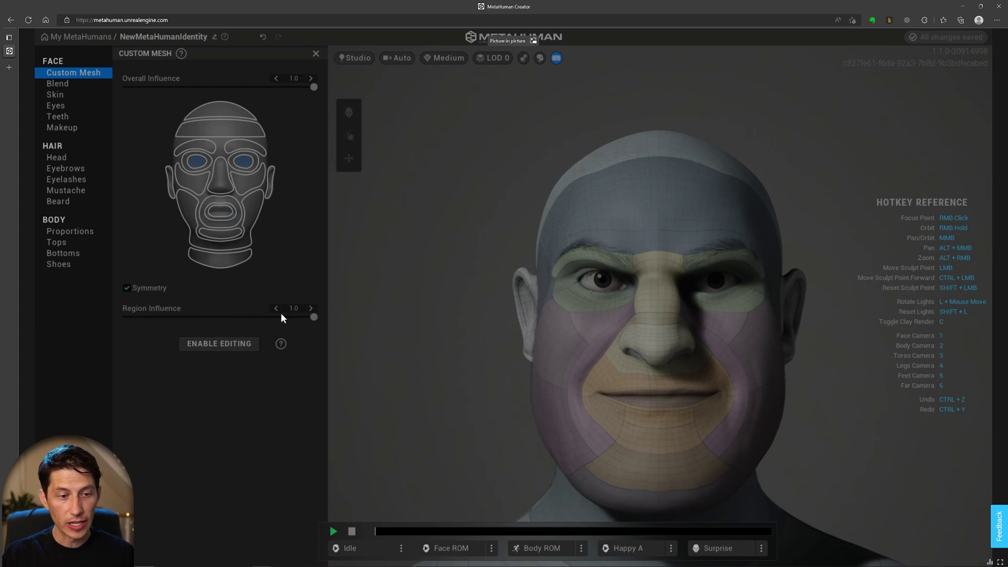
drag(317, 318, 118, 304)
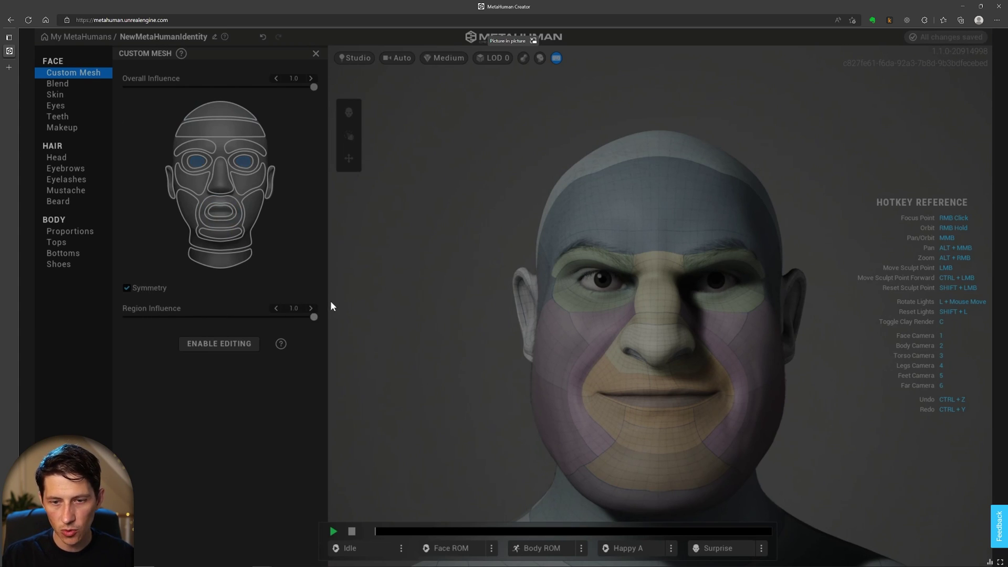
drag(221, 317, 332, 307)
drag(133, 317, 262, 316)
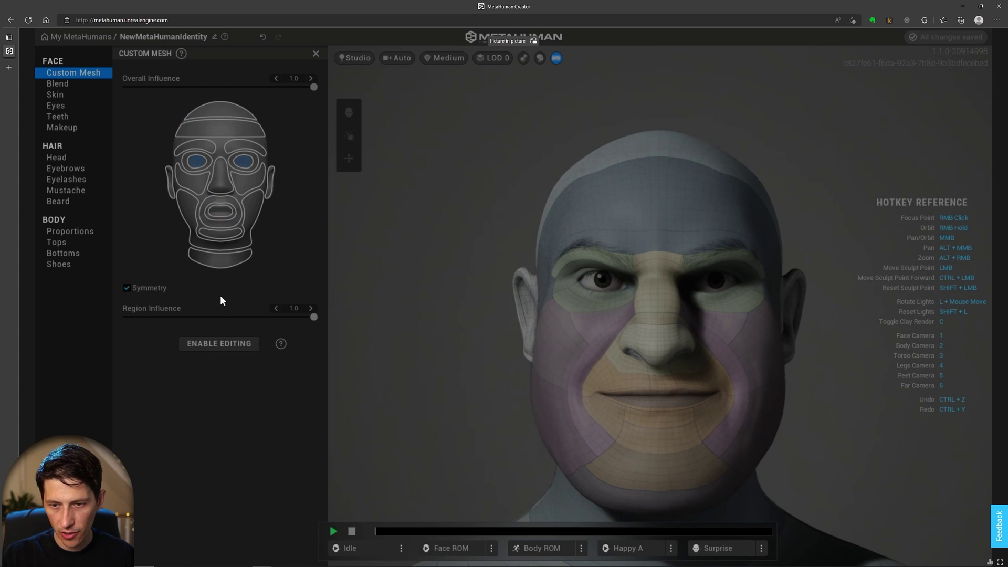
drag(149, 295, 189, 305)
click(210, 163)
click(395, 382)
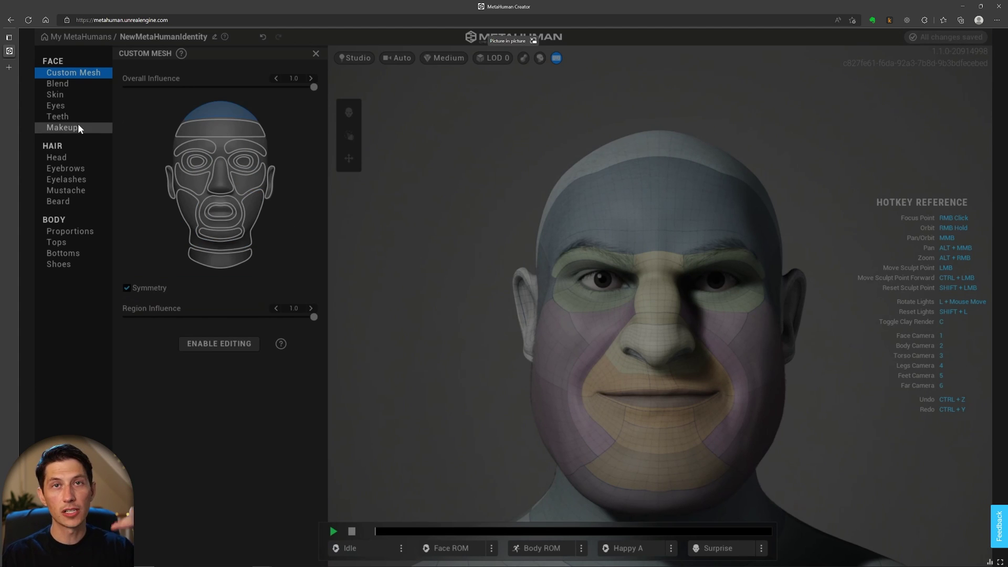
Assign a warm tan skin colour to the head in the Face Skin settings
click(72, 95)
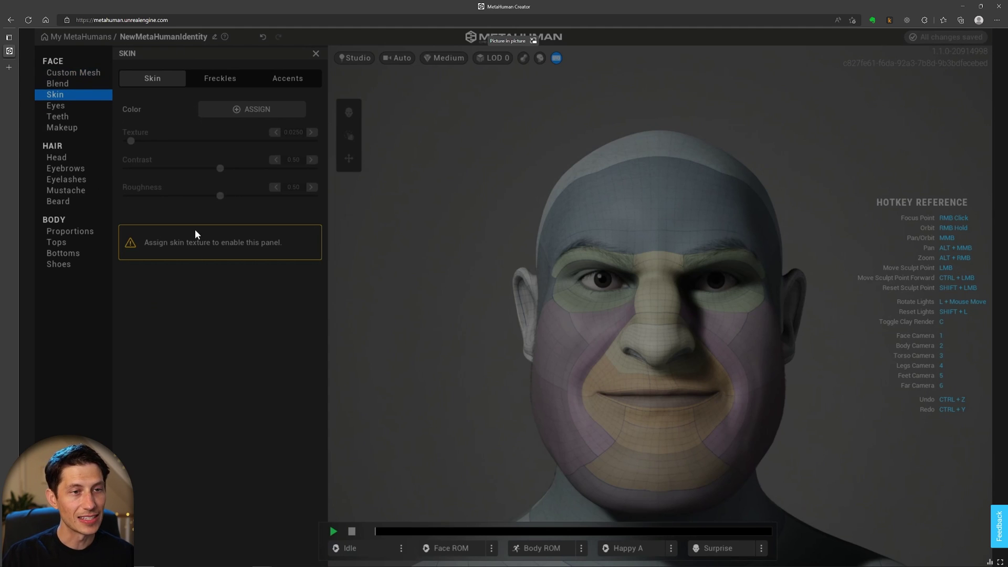
click(227, 108)
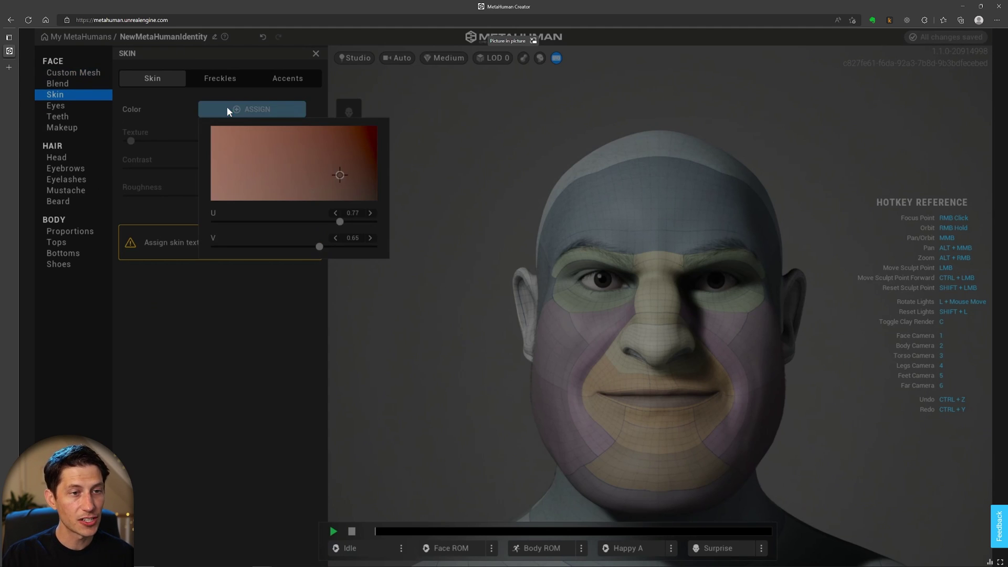
click(340, 173)
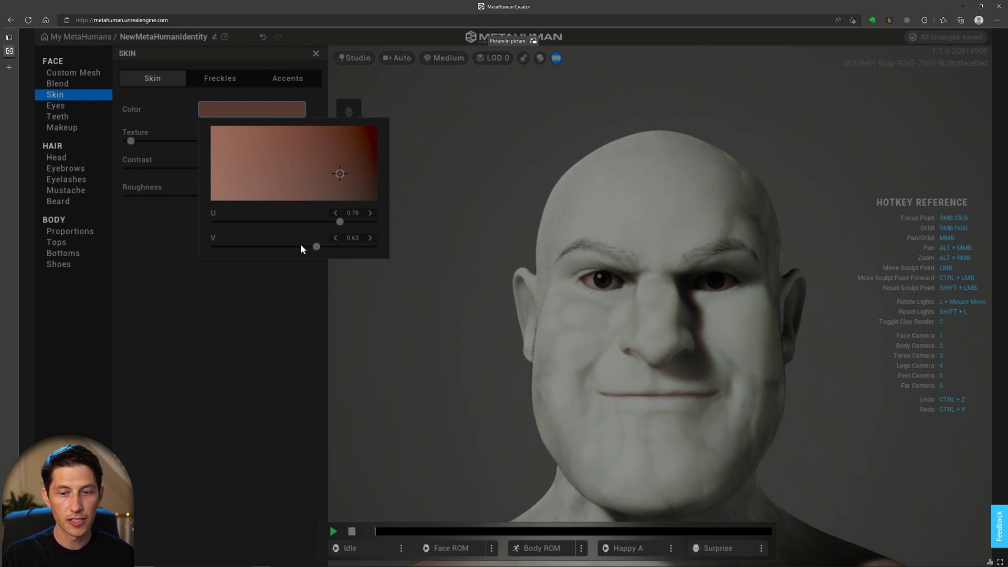
drag(339, 174, 317, 182)
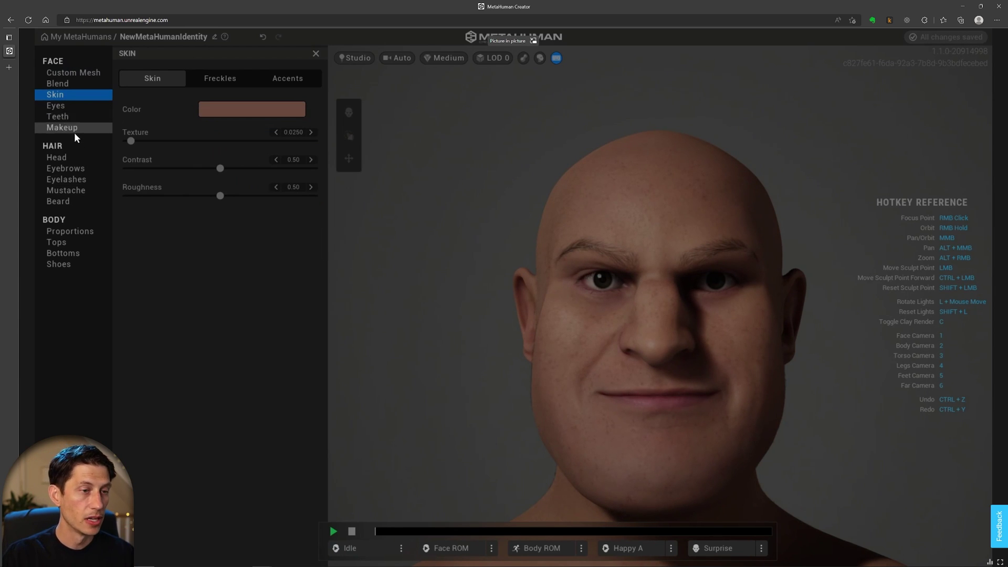
Apply a short head hairstyle and tint it a custom reddish brown (Melanin 0.81, Redness 0.55)
click(85, 157)
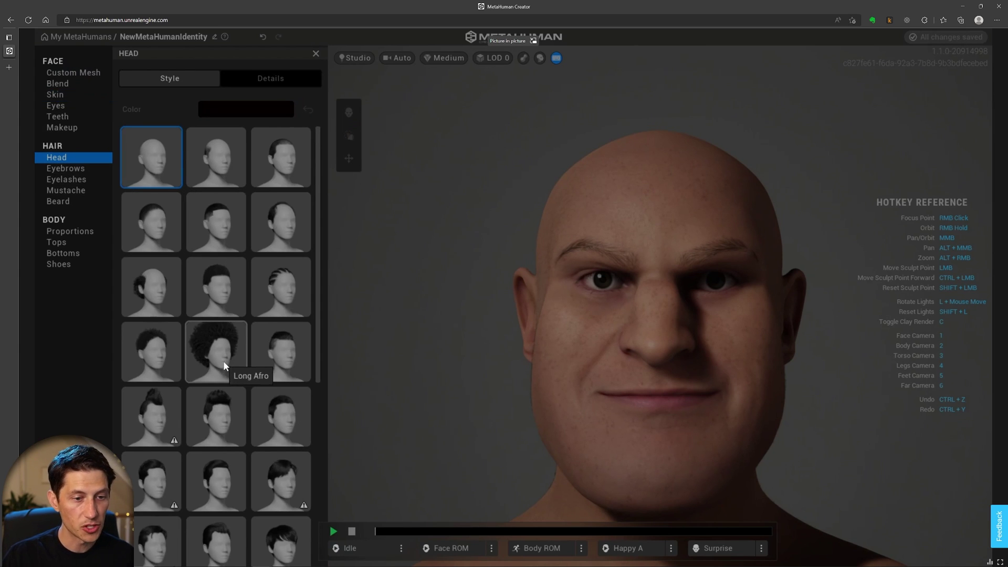
scroll(223, 361, down, 1)
scroll(222, 357, down, 4)
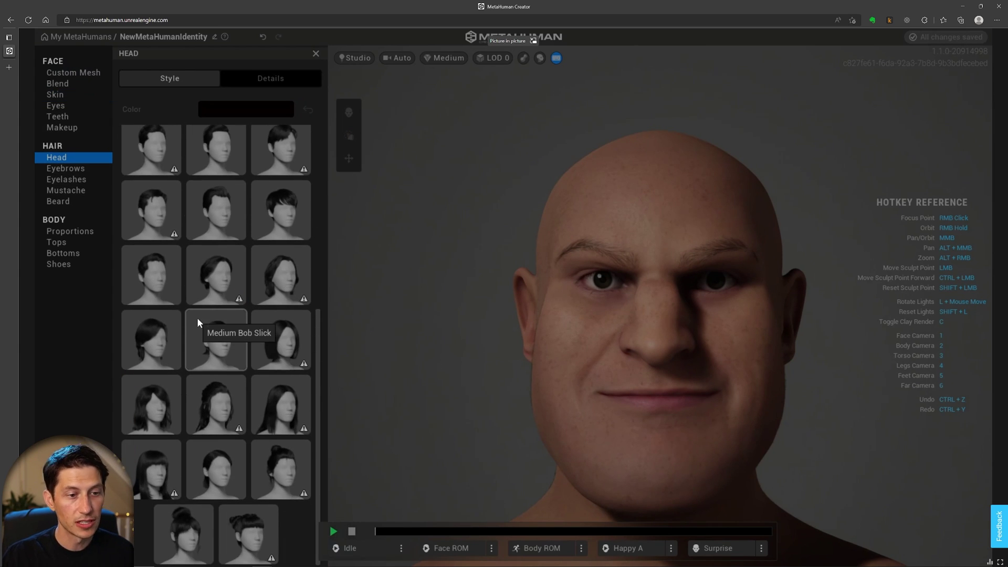
click(157, 276)
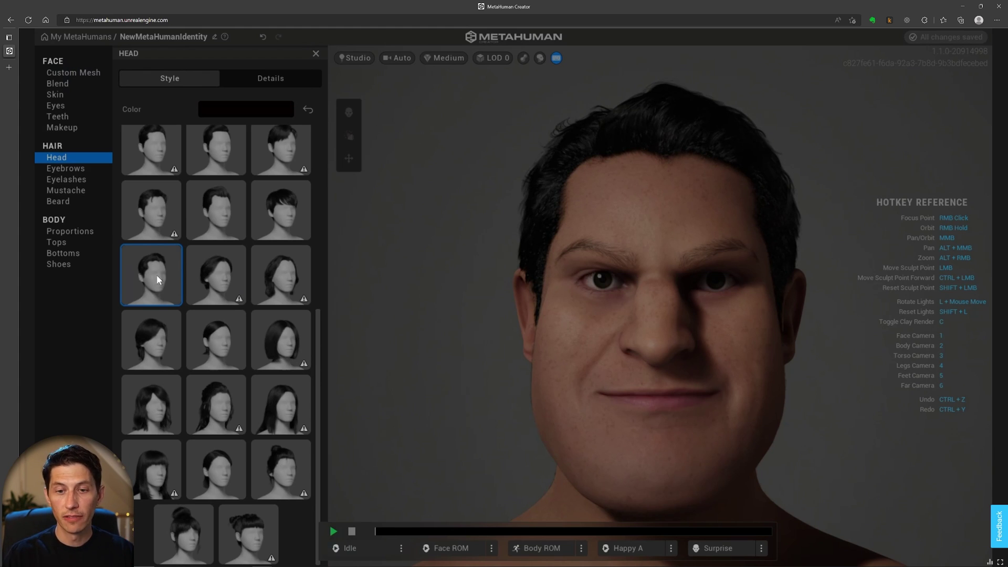
click(241, 111)
drag(378, 190, 345, 213)
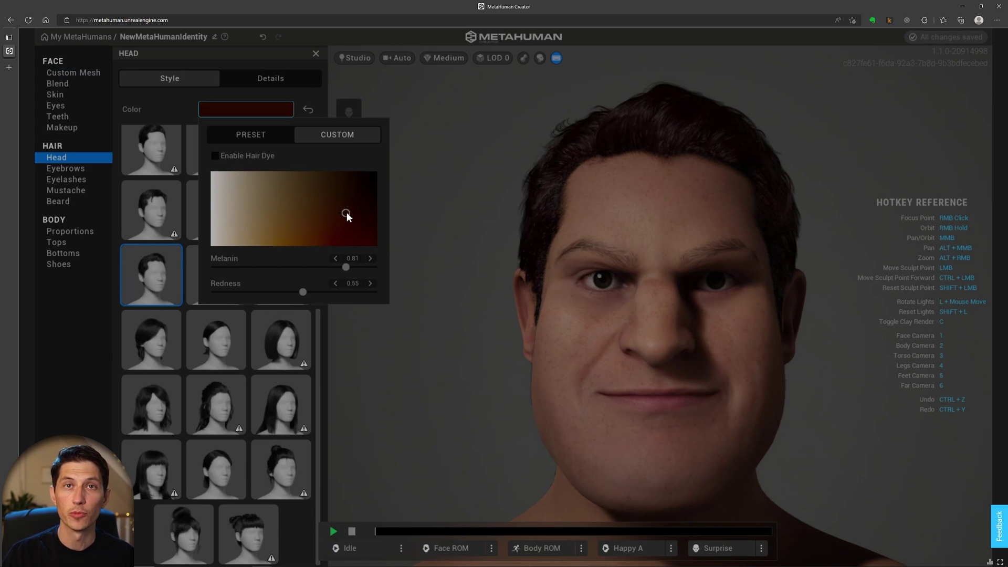
click(69, 51)
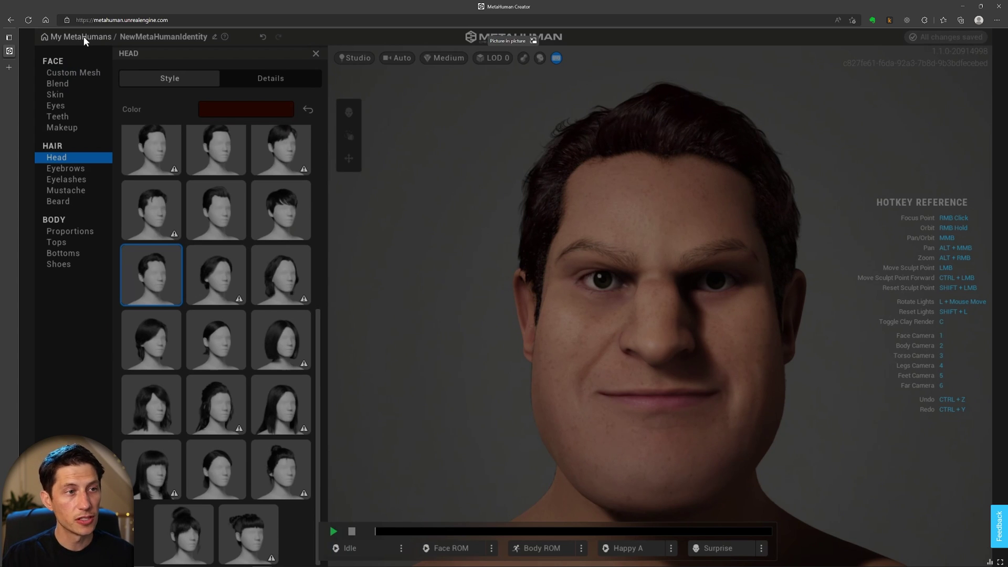
Preview SuperHero_MetaIdentity from My MetaHumans in profile, then search Windows for 'bridge'
click(83, 36)
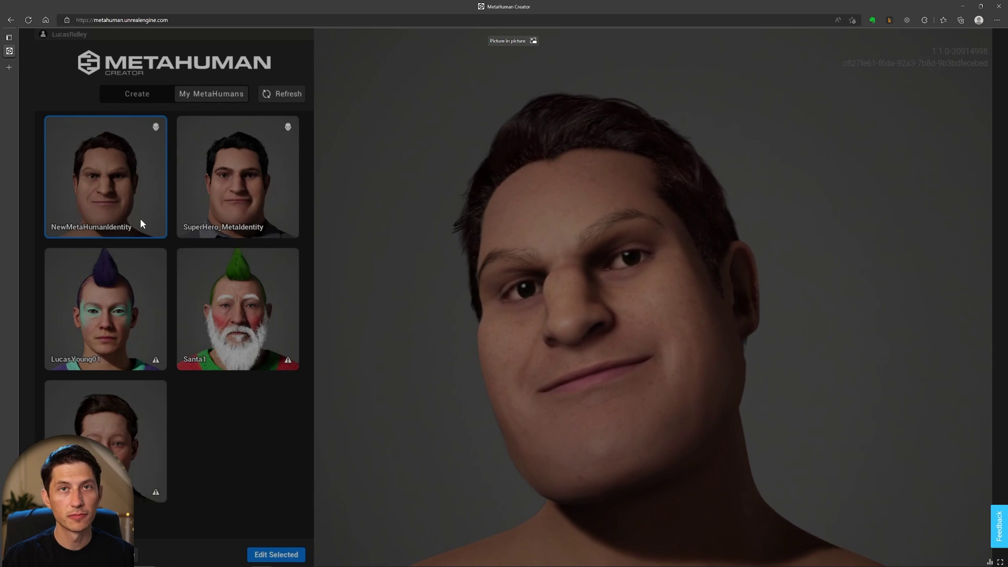
click(229, 216)
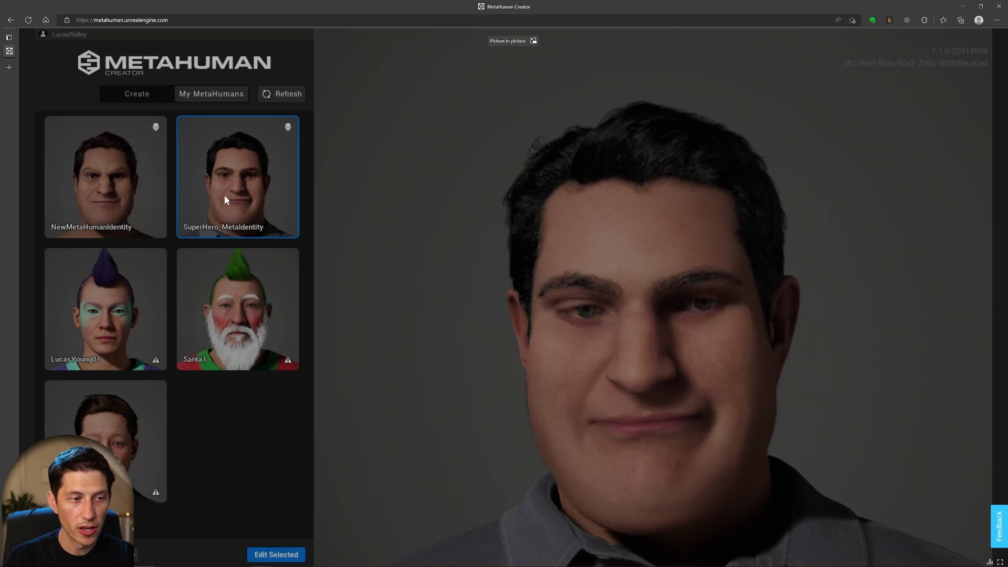
scroll(751, 432, down, 3)
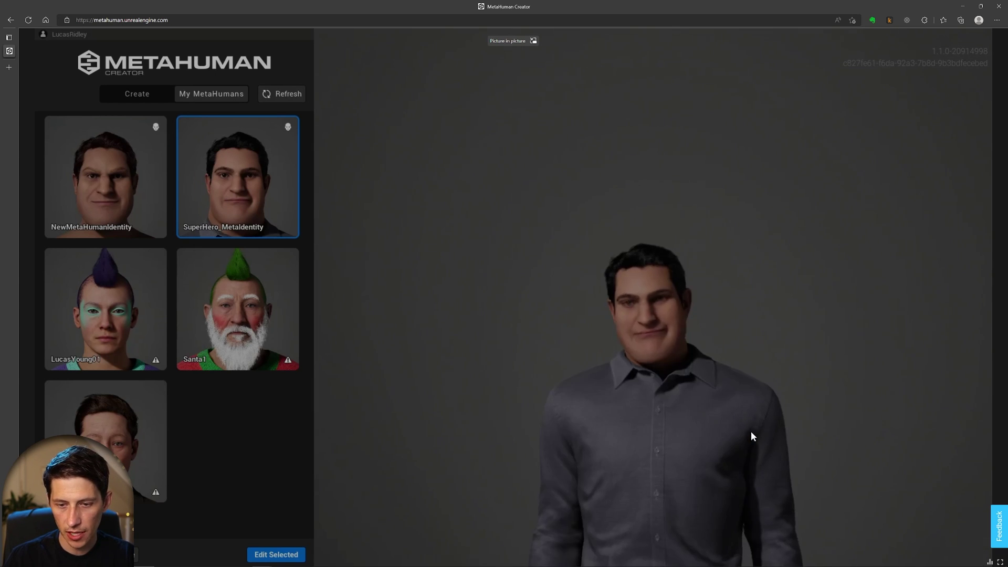
scroll(751, 436, down, 2)
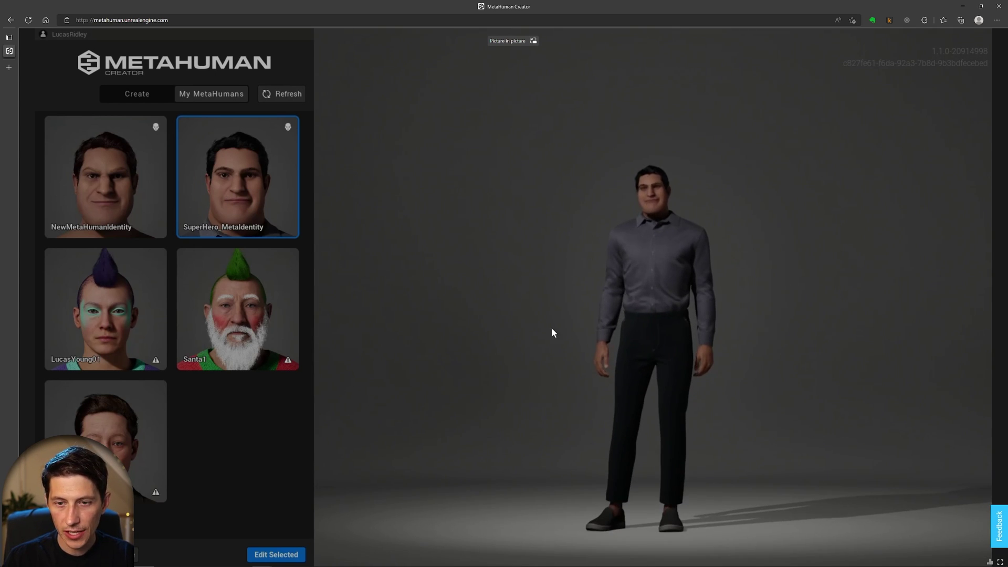
drag(679, 284, 783, 315)
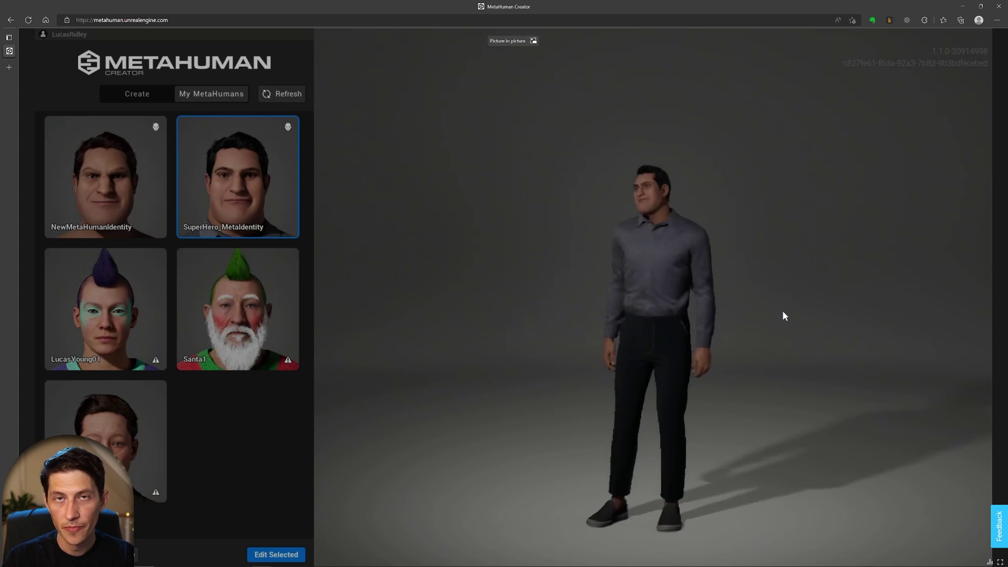
scroll(689, 218, up, 5)
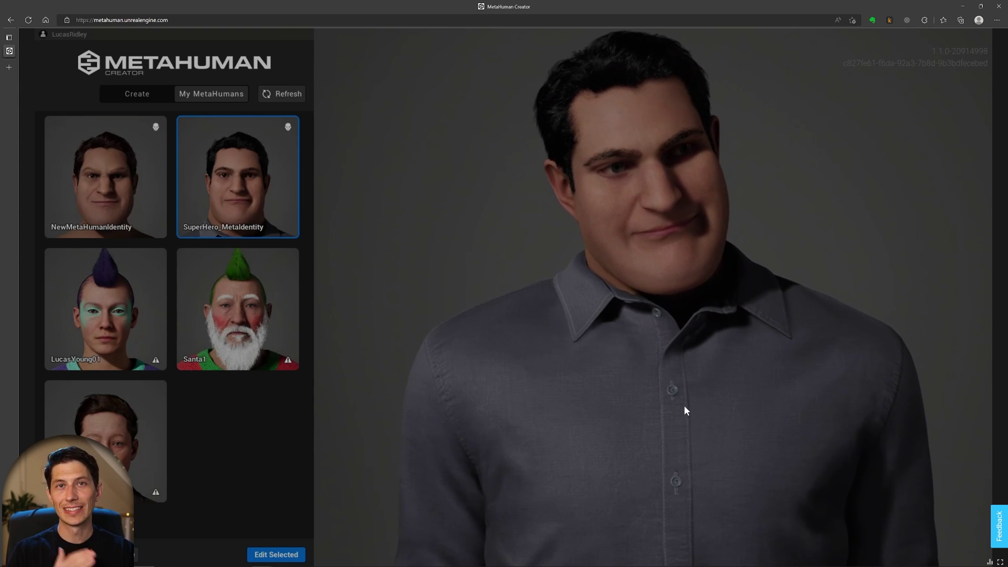
key(super)
text(bridge)
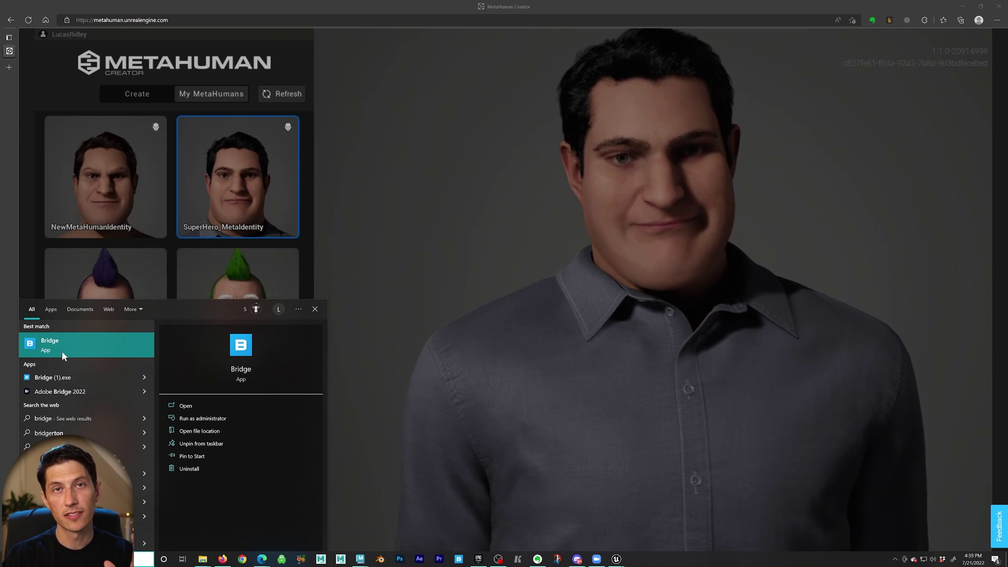
Dismiss the Windows search and switch Quixel Bridge to the My MetaHumans UE5 library
click(546, 430)
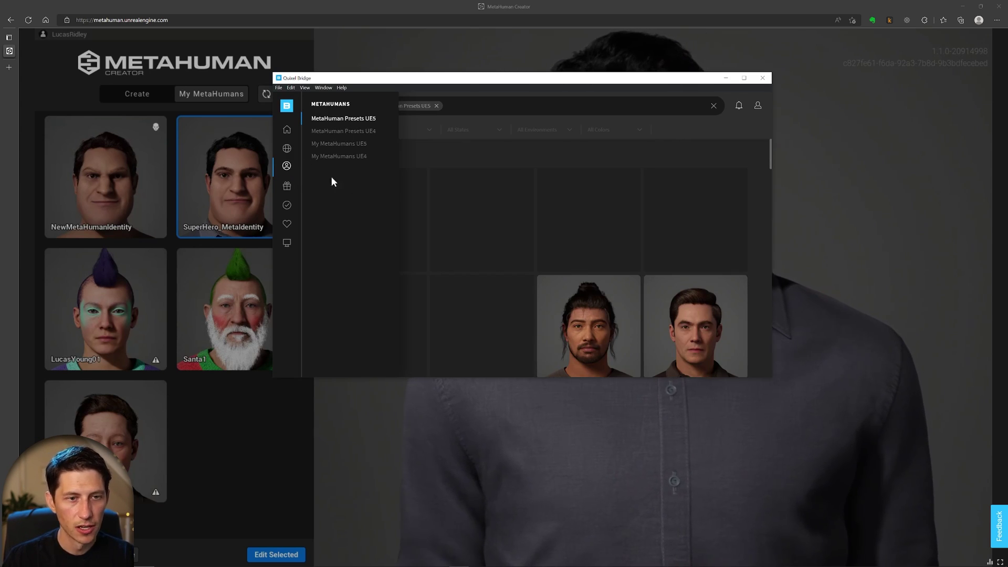
click(350, 148)
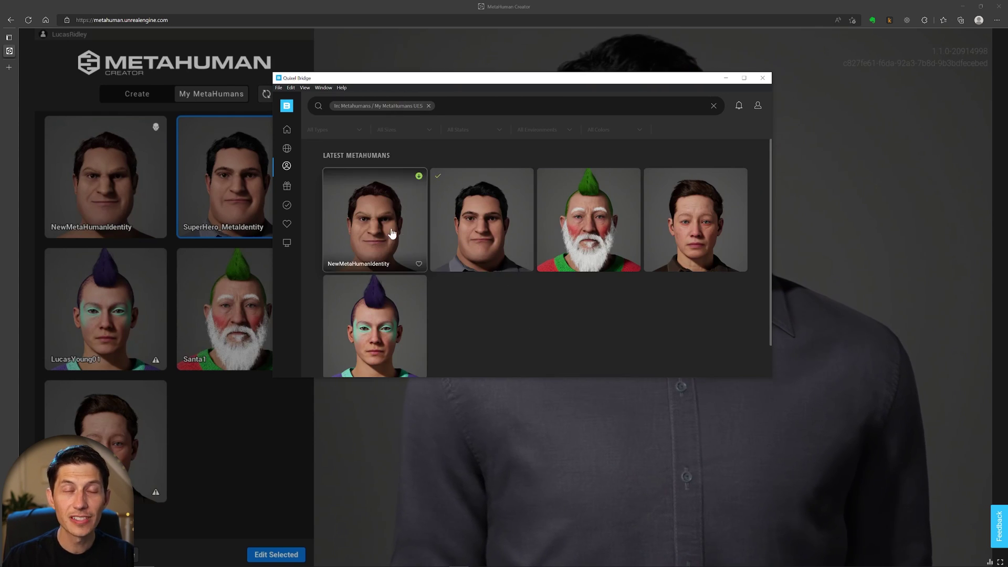
Open SuperHero_MetaIdentity's Export Settings in Bridge, showing Maya as the export target
click(494, 226)
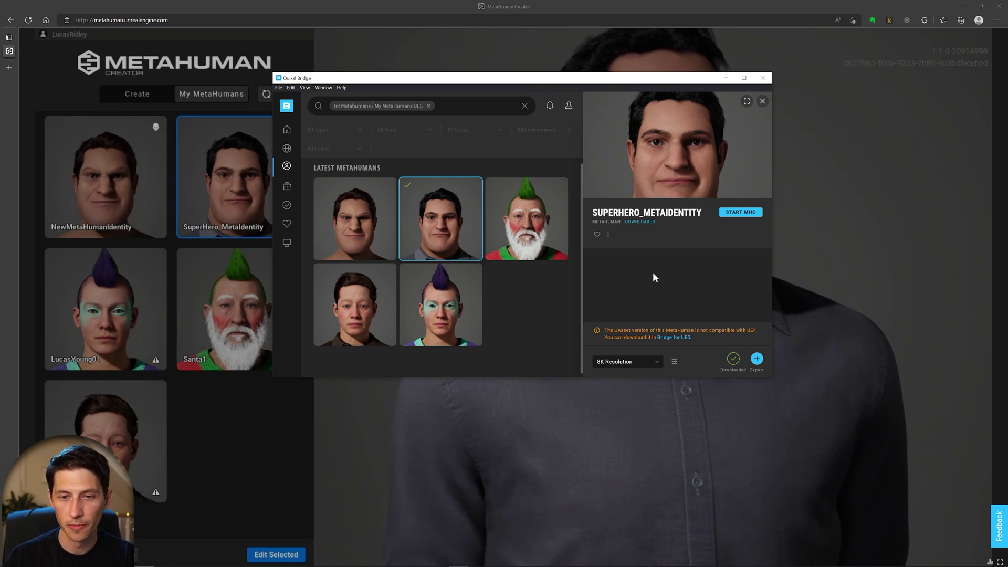
click(675, 363)
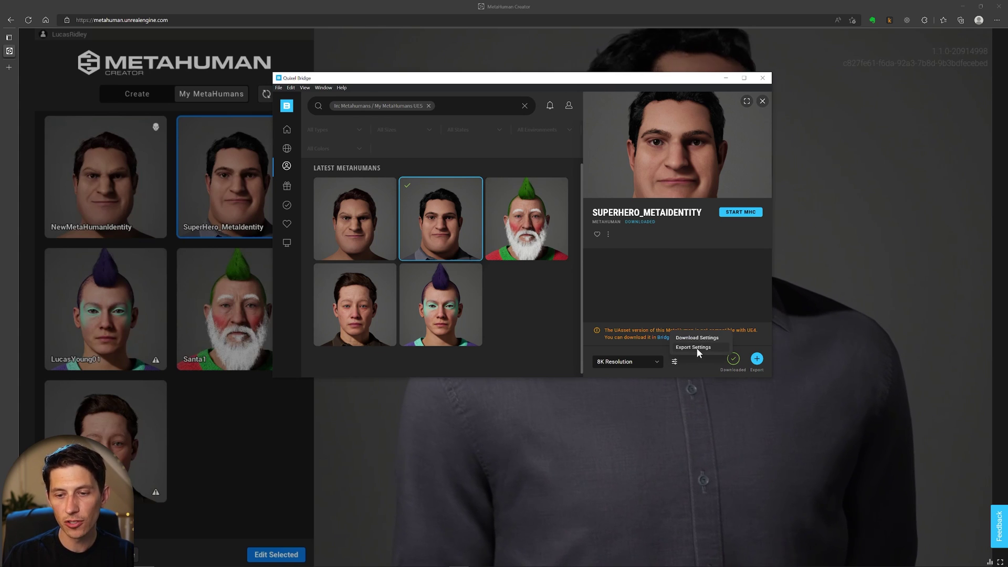
click(698, 348)
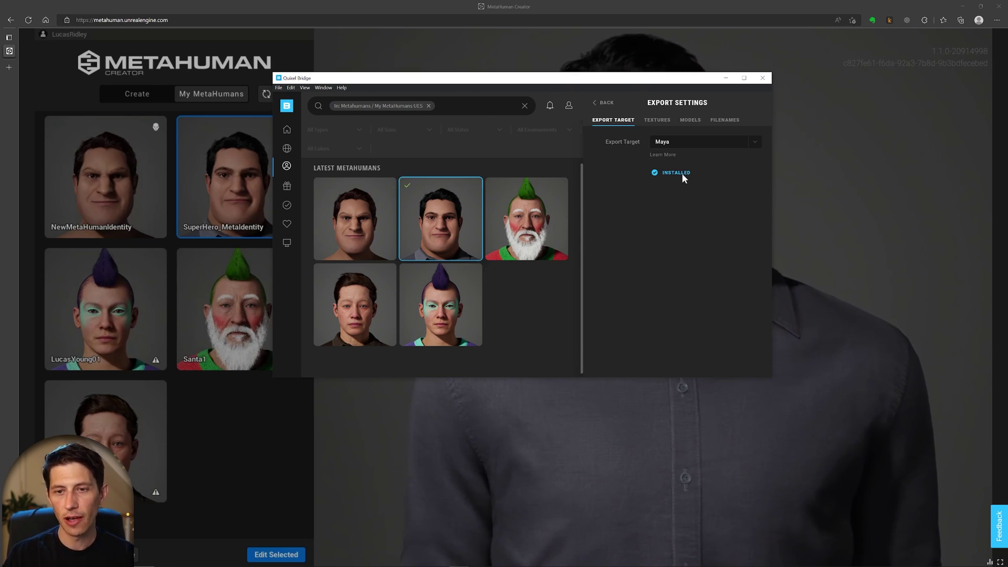
Go back to SuperHero_MetaIdentity and open Bridge's Download Settings
click(602, 104)
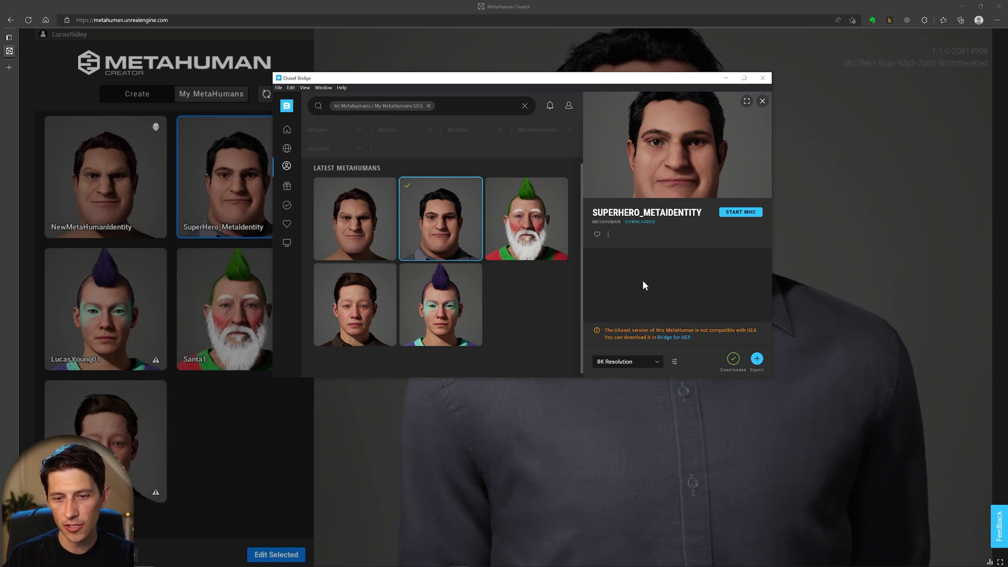
click(674, 361)
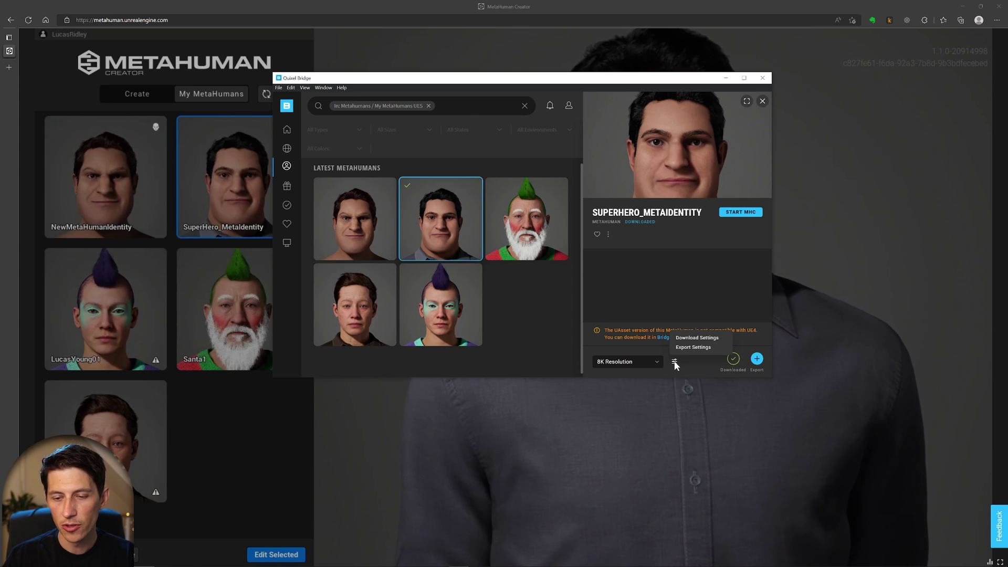
click(697, 337)
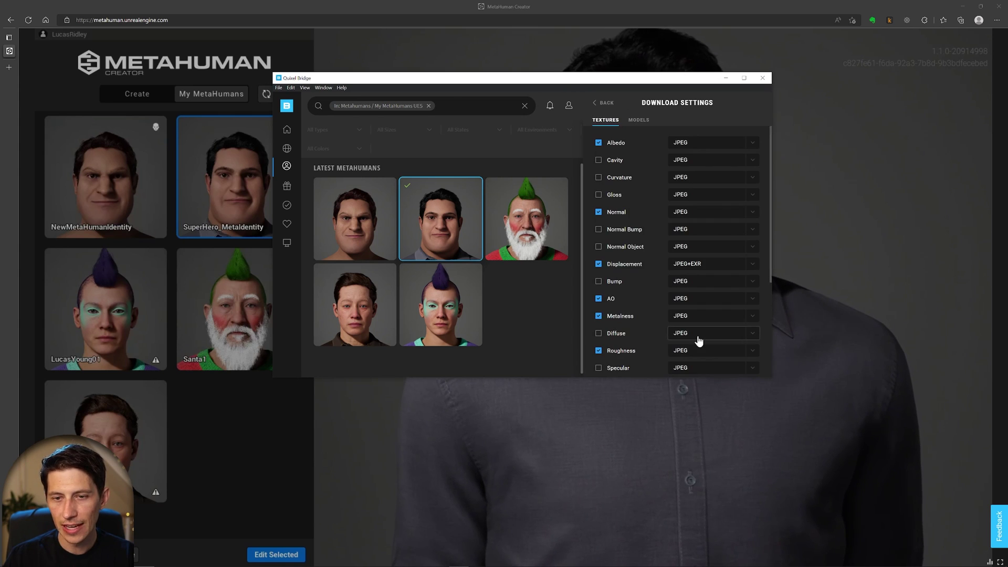
scroll(649, 236, down, 5)
scroll(654, 293, up, 5)
On the Models tab, keep MetaHumans as UAsset + Source Asset and Megascans as FBX
click(639, 119)
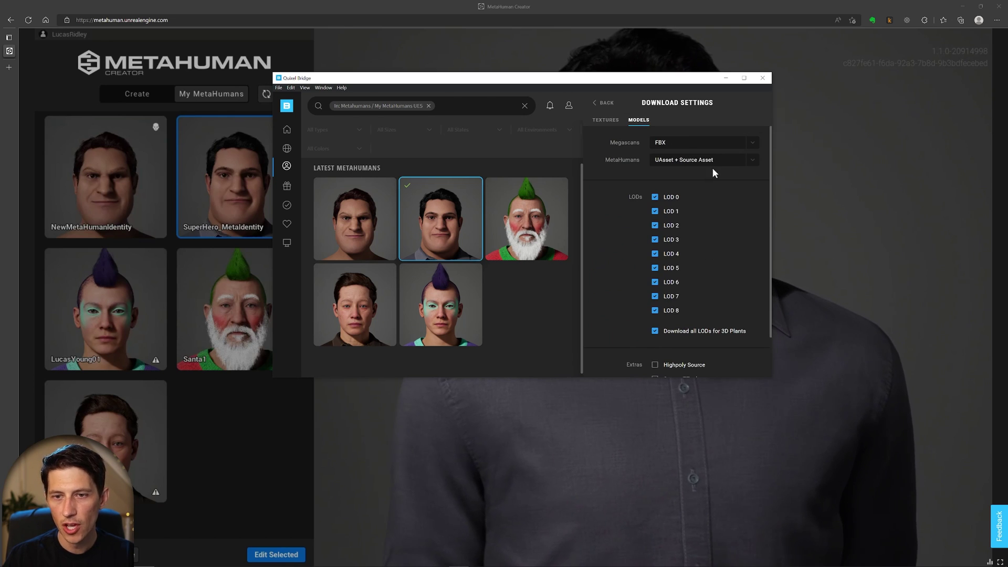
click(753, 161)
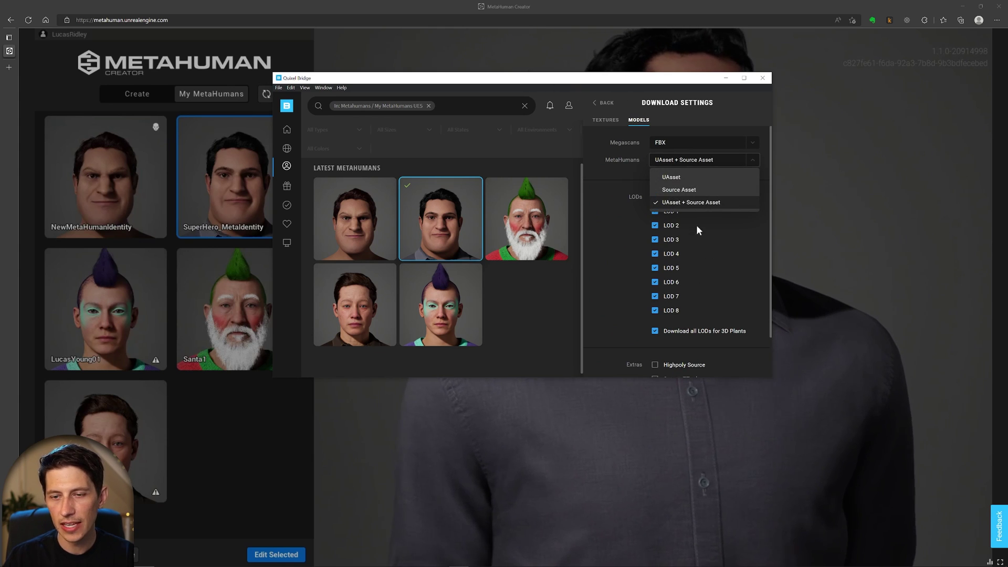
click(753, 143)
click(753, 143)
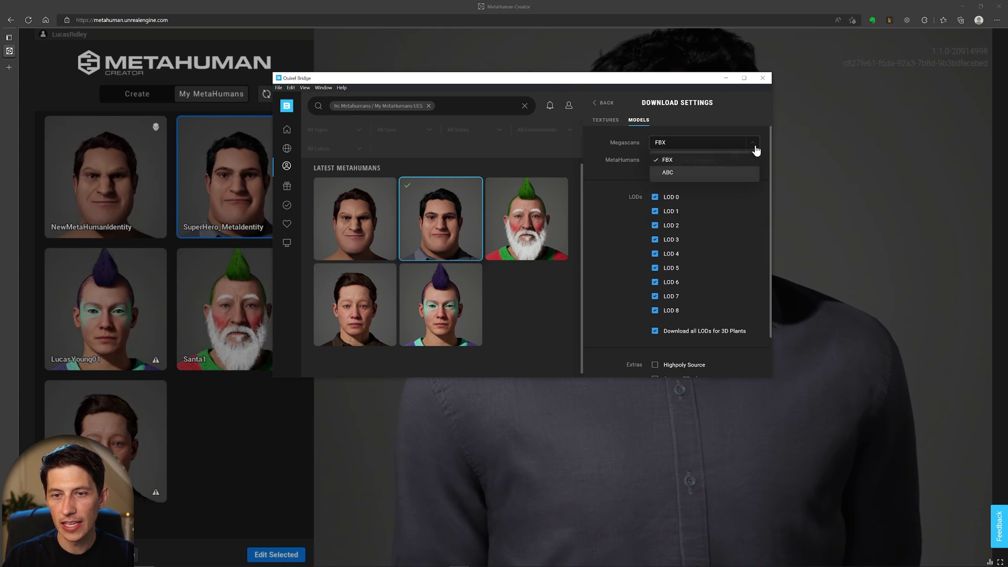
click(609, 242)
scroll(612, 241, down, 2)
scroll(615, 231, up, 3)
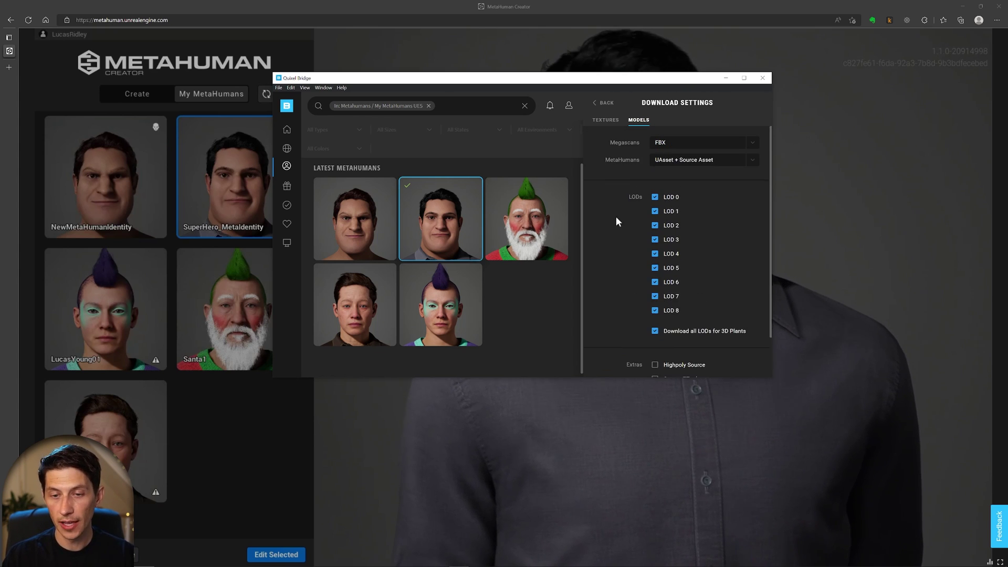
click(604, 103)
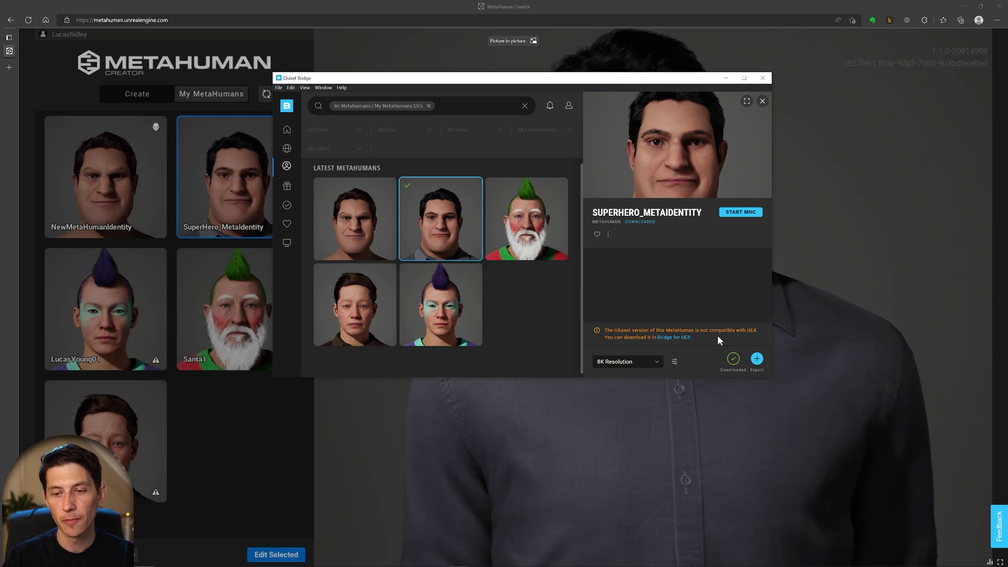
Verify Maya is still the Export Target in Export Settings, then bring Bridge in front of Maya
click(359, 228)
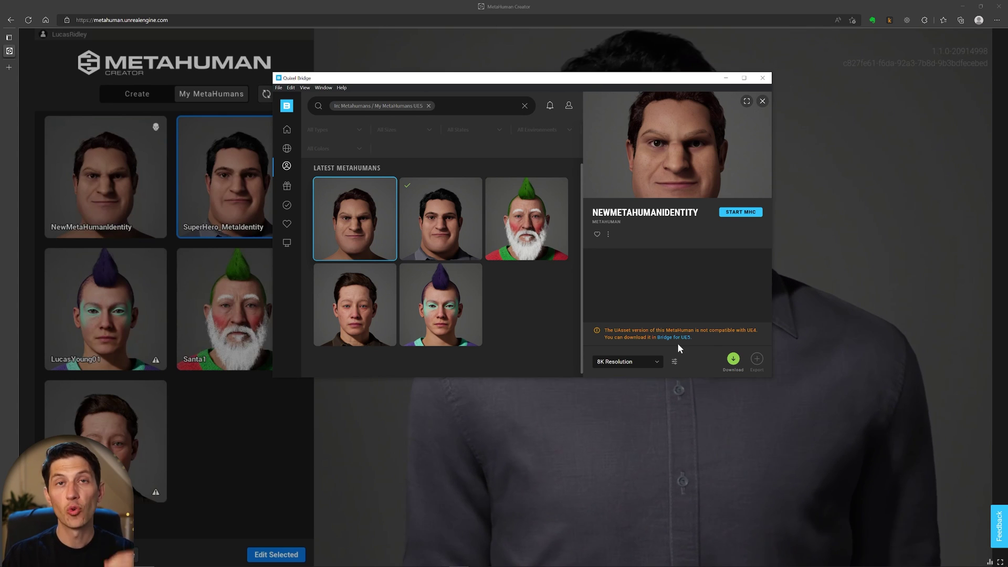
click(675, 362)
click(698, 347)
click(688, 141)
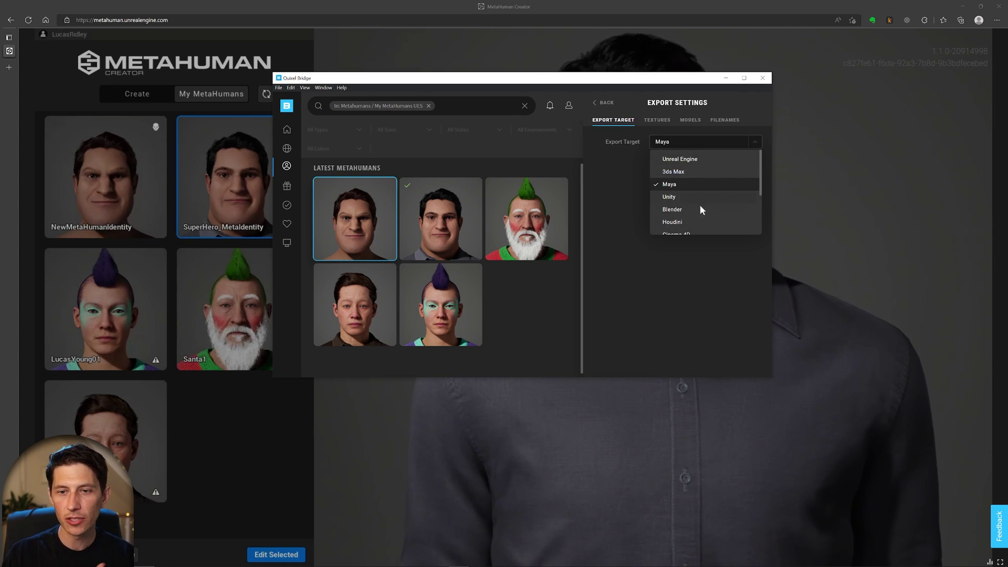
click(659, 183)
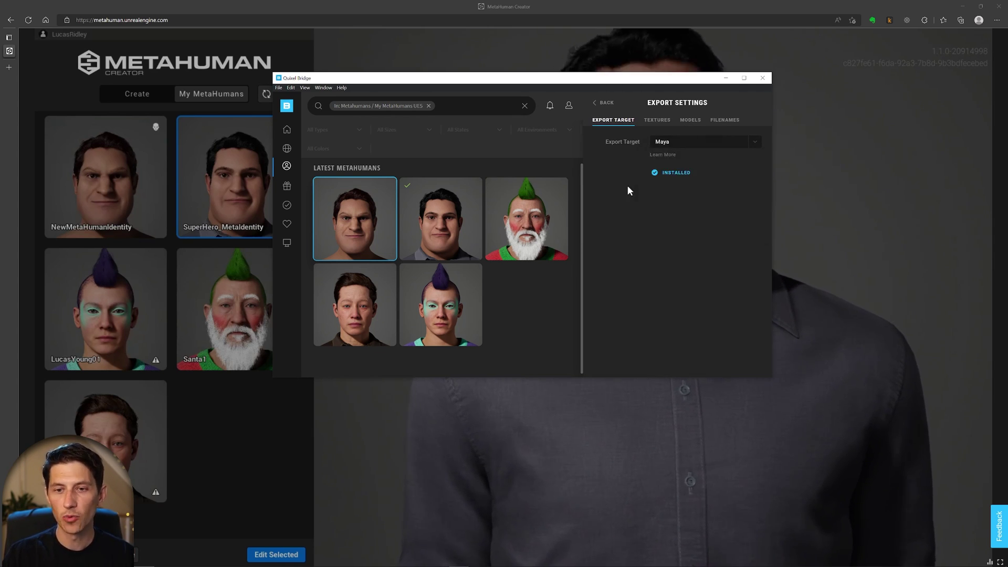
click(605, 102)
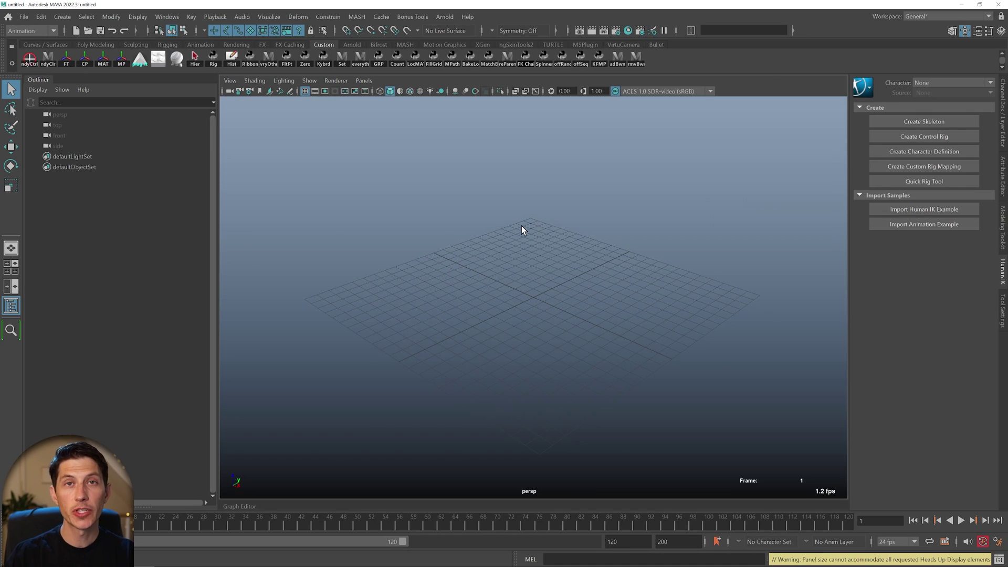
key(alt+Tab)
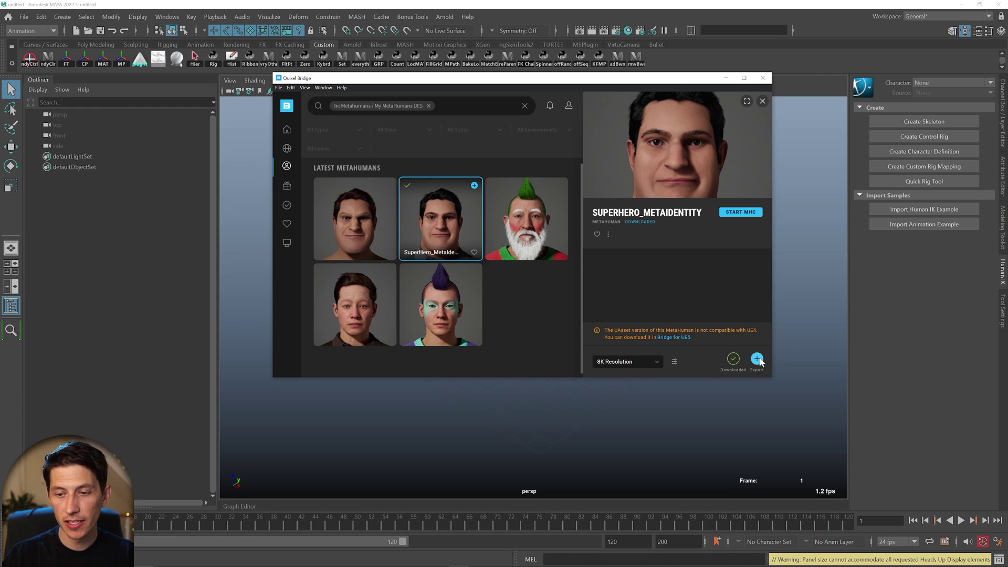
Export SuperHero_MetaIdentity to Maya and bring Maya forward to its import prompt
click(674, 362)
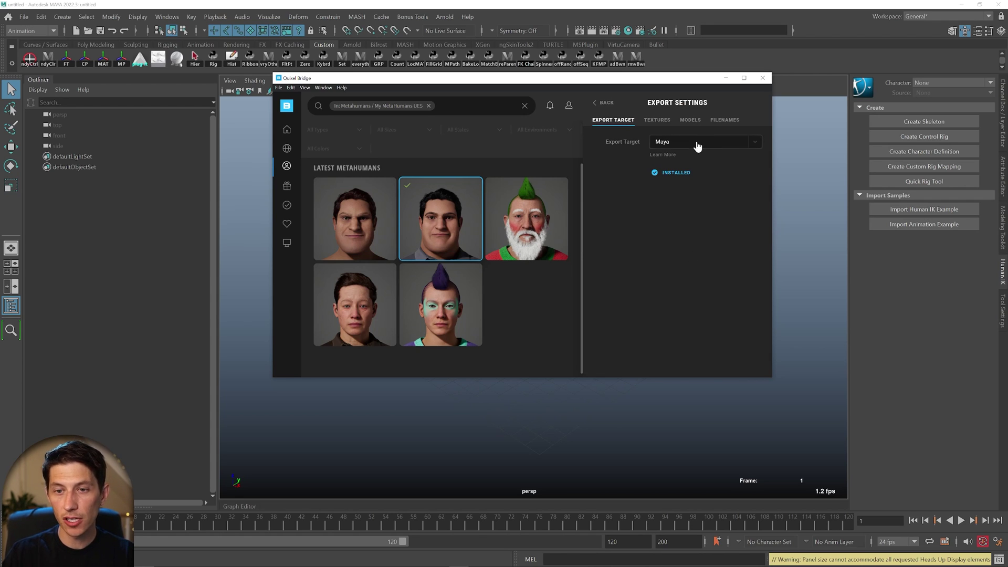
click(594, 100)
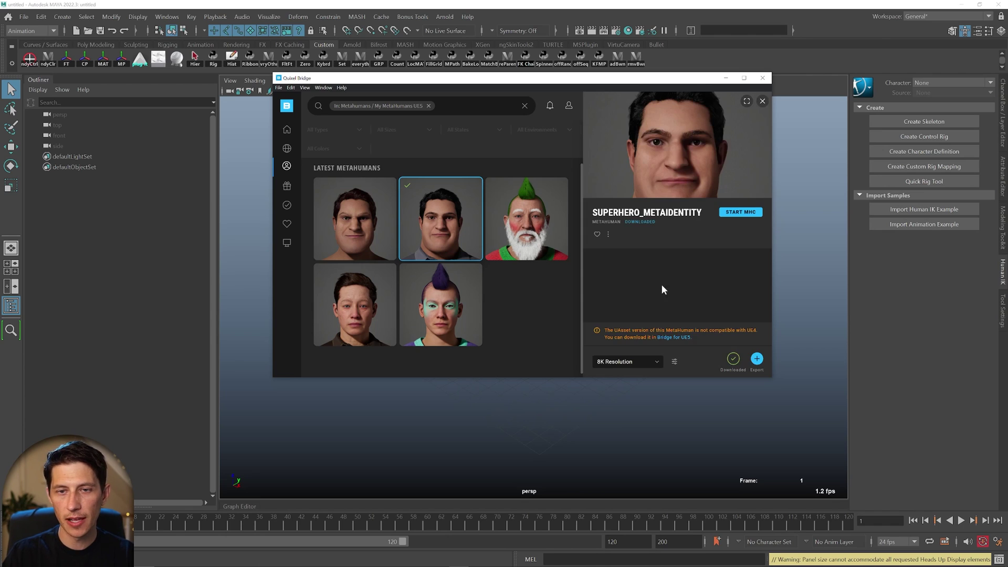
click(757, 359)
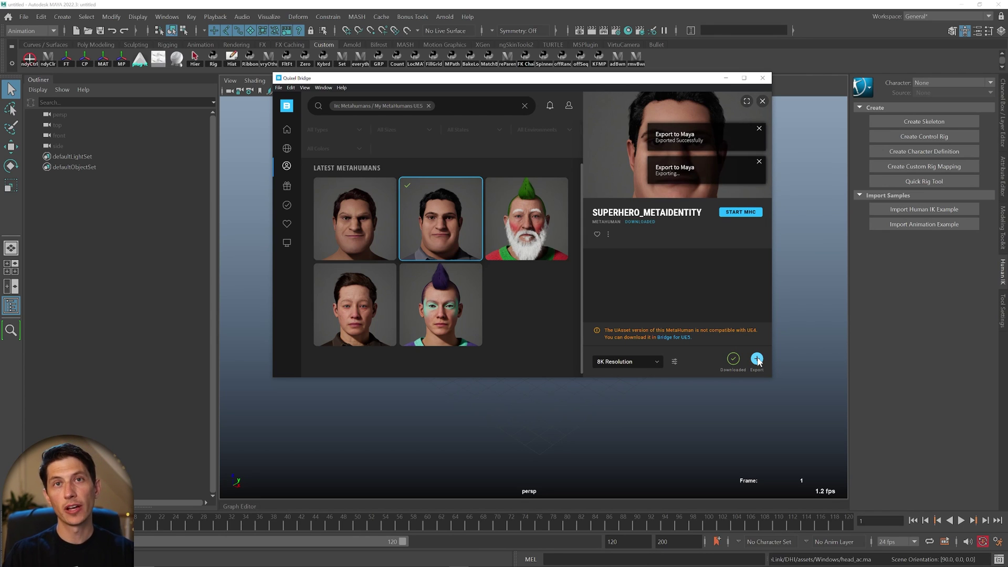
click(689, 14)
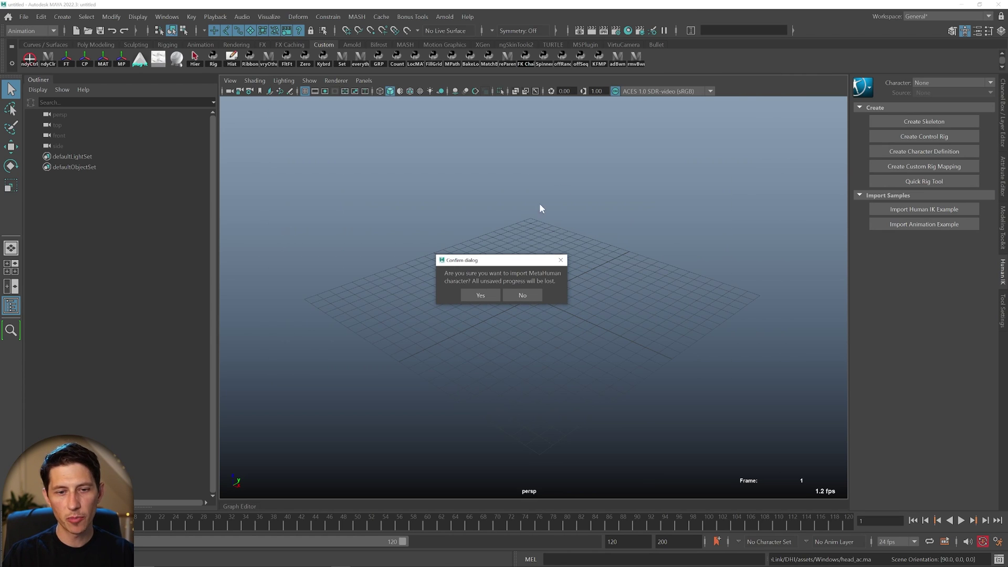
Confirm the MetaHuman import, dismiss the unsupported nodes warning, and frame the head and facial board
click(480, 296)
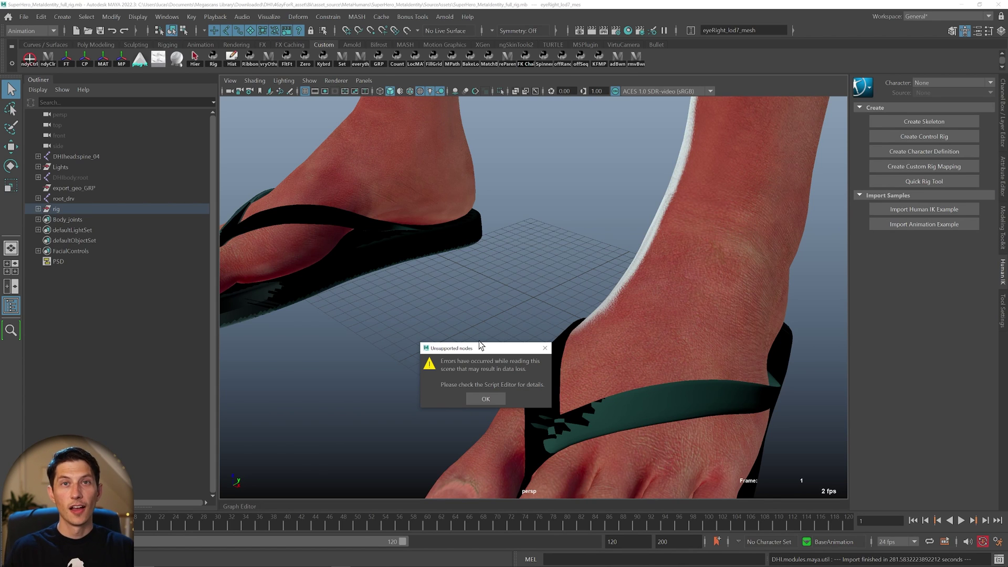
click(486, 399)
scroll(481, 320, down, 10)
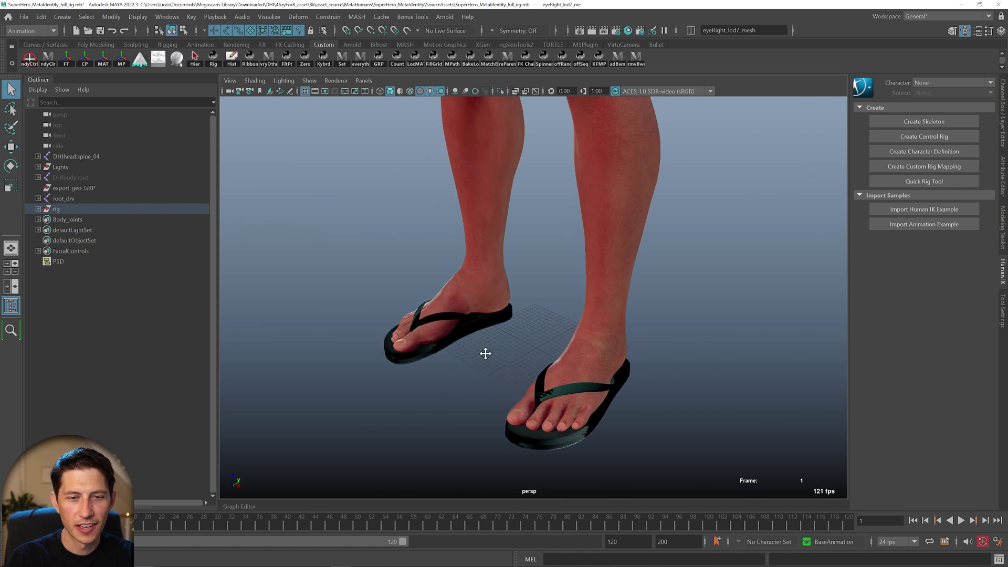
alt+middle_drag(474, 277, 614, 270)
alt+right_drag(614, 270, 650, 349)
alt+middle_drag(651, 349, 569, 353)
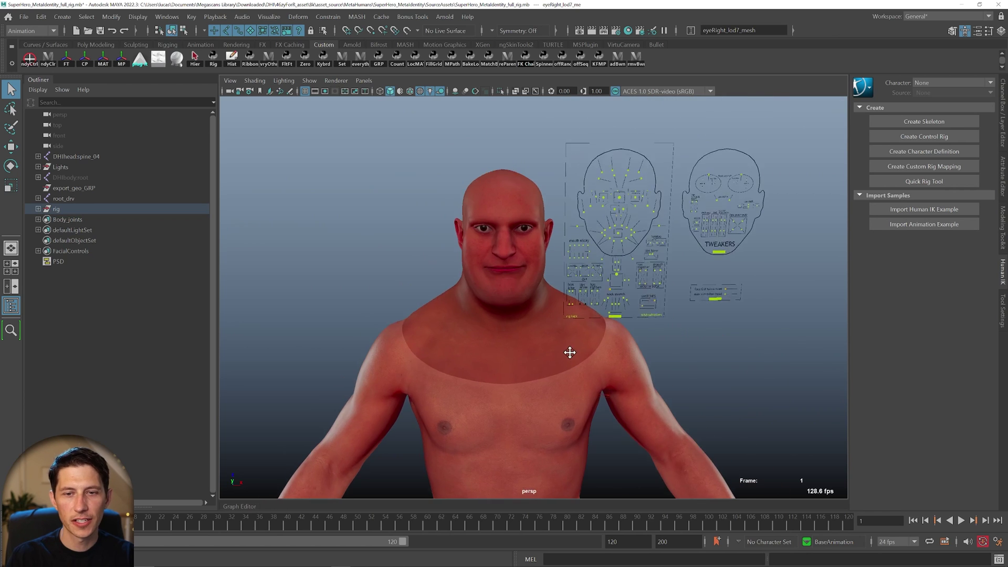
alt+right_drag(569, 354, 620, 414)
alt+middle_drag(621, 414, 573, 377)
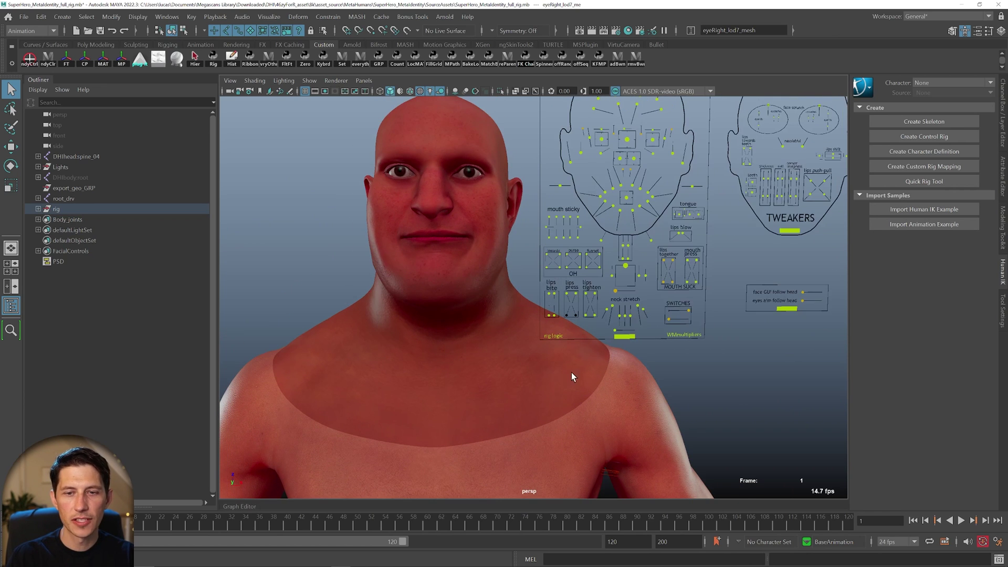
Move CTRL_C_jaw down to open the mouth wide, then back up into a slight smile
click(625, 200)
key(w)
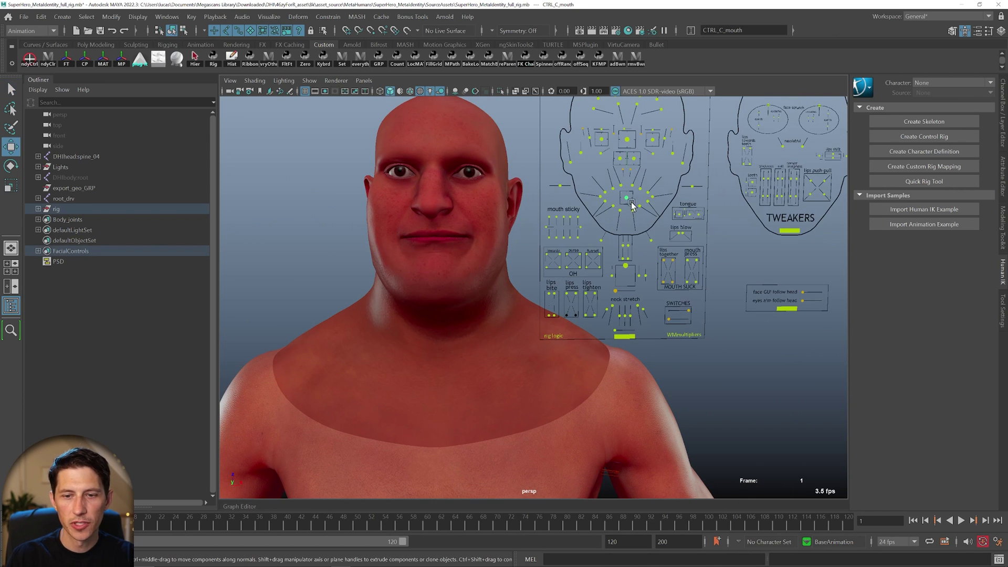
click(625, 265)
drag(624, 269, 674, 373)
scroll(610, 284, up, 5)
scroll(610, 284, down, 5)
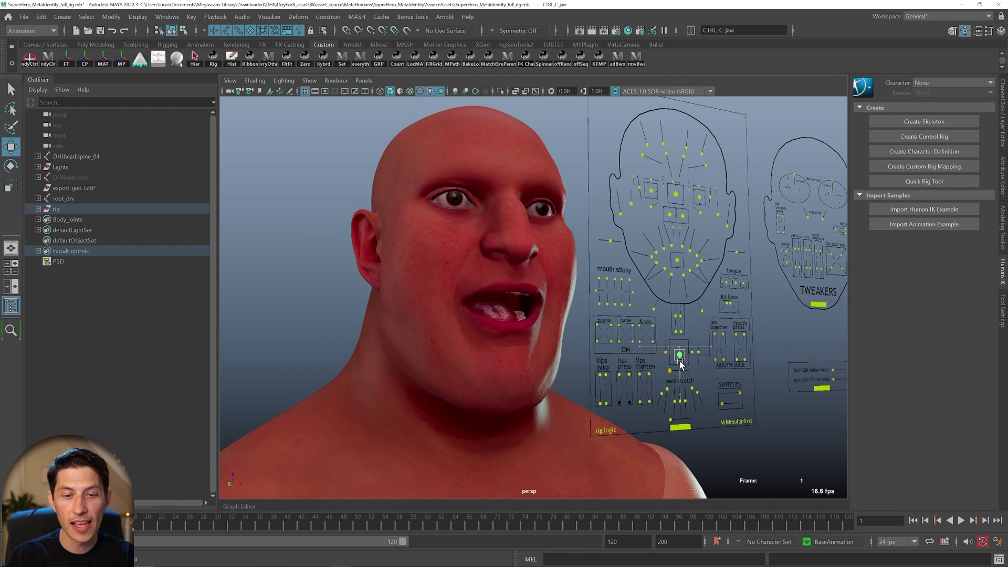
drag(687, 372, 664, 379)
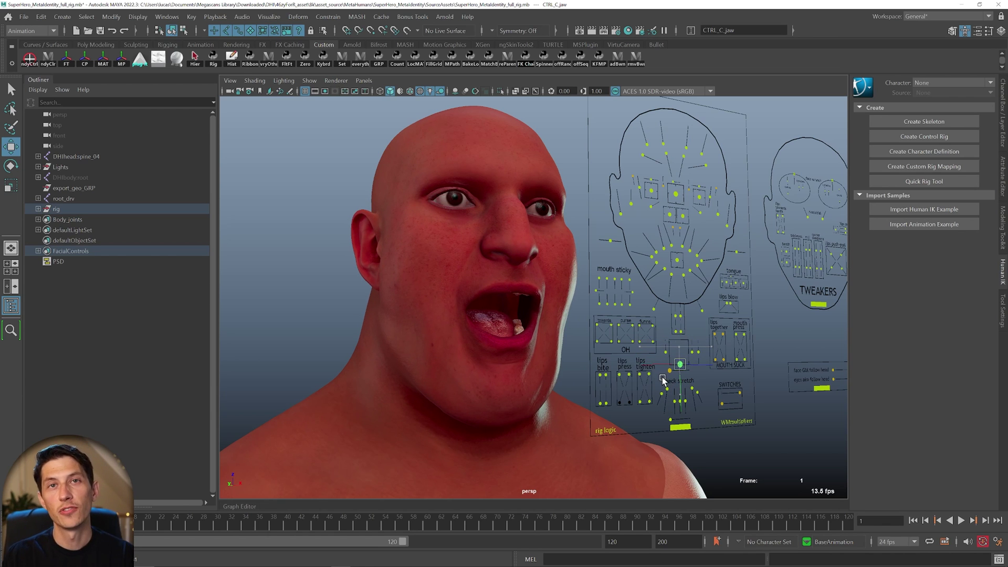